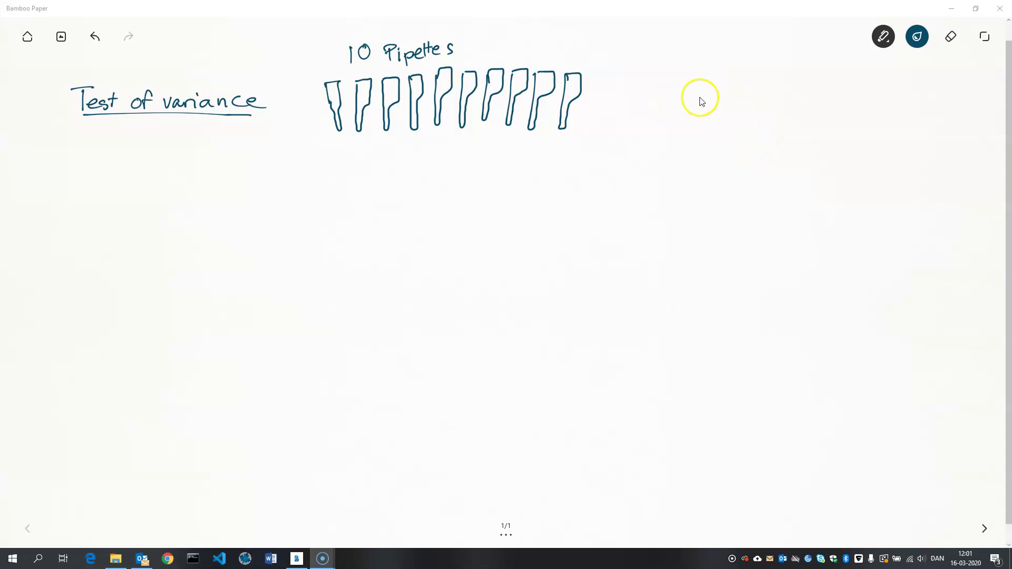
Draw two bullseye targets right of the pipettes and cluster hit dots inside the first one
mouse_move(708, 94)
left_mouse_down()
mouse_move(705, 180)
mouse_move(752, 99)
mouse_move(700, 95)
mouse_move(703, 111)
mouse_move(743, 142)
mouse_move(719, 129)
mouse_move(723, 119)
left_mouse_up()
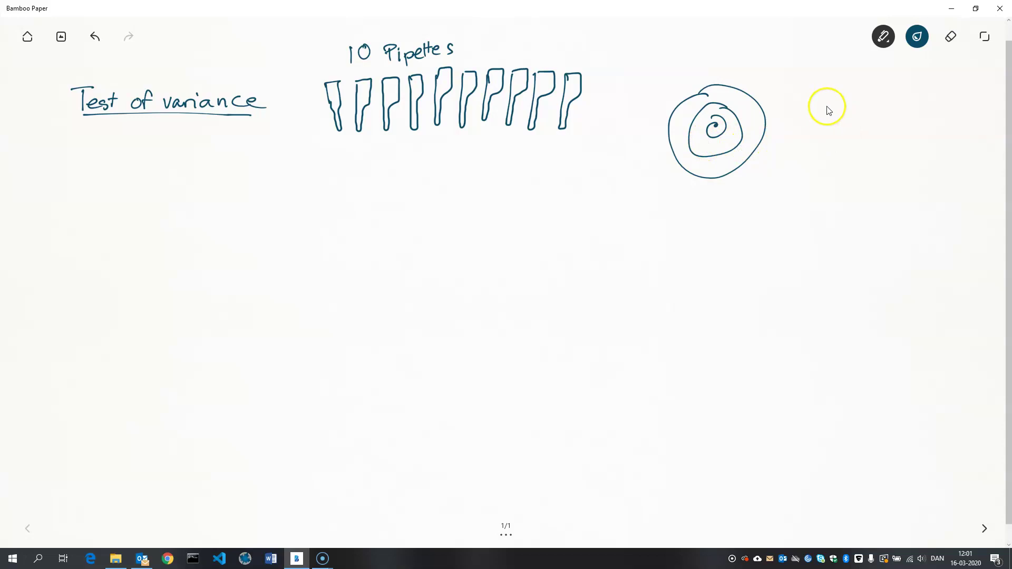
mouse_move(865, 91)
left_mouse_down()
mouse_move(829, 169)
mouse_move(874, 86)
mouse_move(833, 153)
mouse_move(840, 118)
mouse_move(841, 136)
mouse_move(847, 129)
left_mouse_up()
left_click(715, 125)
left_click(729, 138)
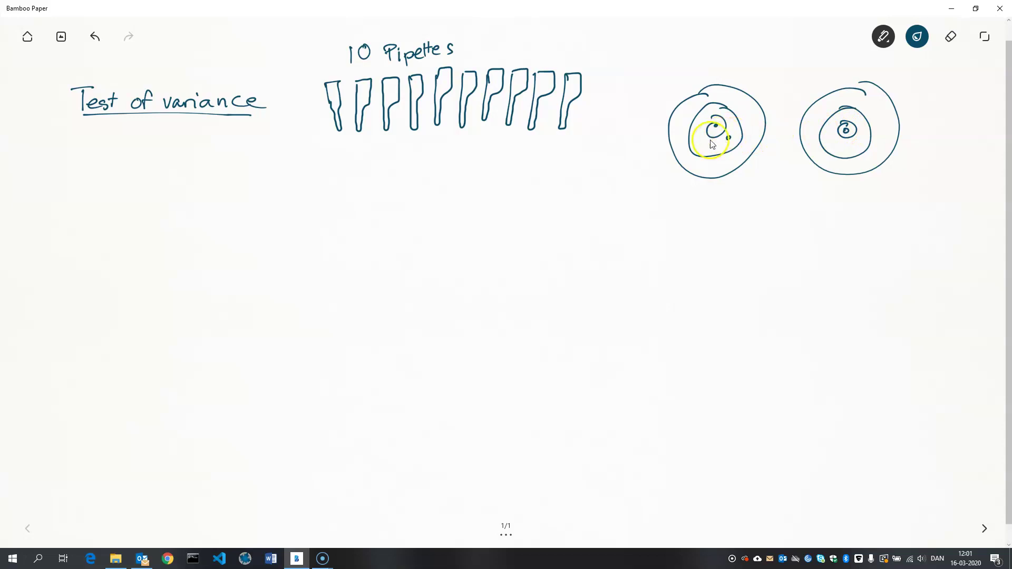
left_click(709, 144)
left_click(706, 109)
left_click(733, 105)
left_click(748, 120)
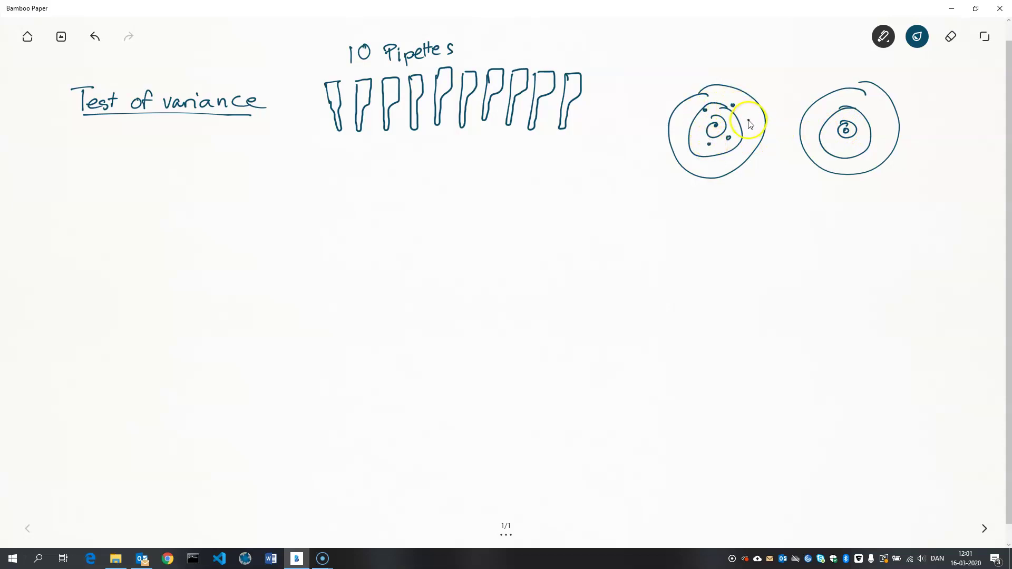
left_click(730, 157)
left_click(682, 127)
left_click(709, 91)
left_click(706, 162)
Scatter hit dots outside and to the right of the second target
left_click(766, 99)
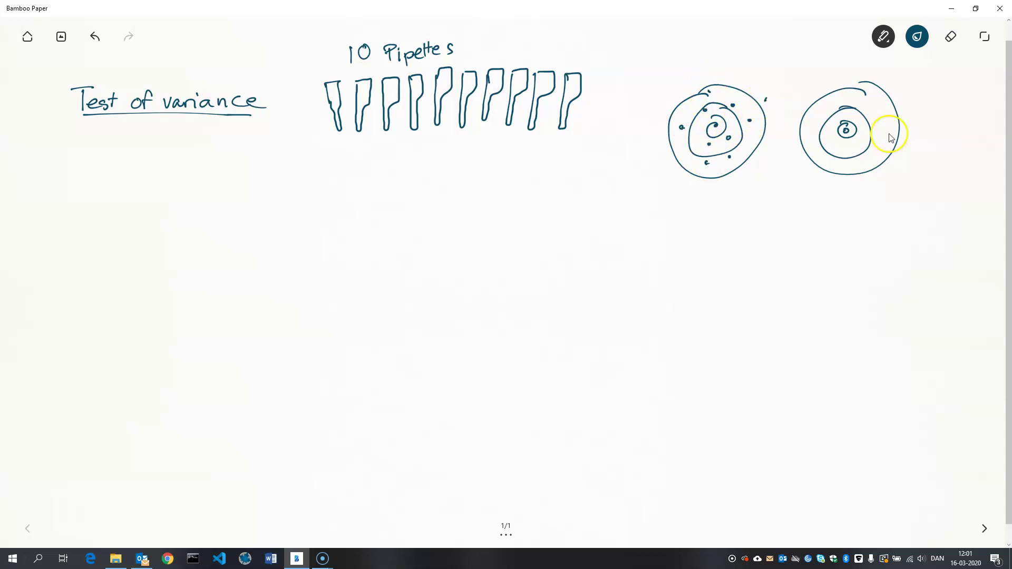
left_click(915, 97)
left_click(890, 127)
left_click(899, 148)
left_click(928, 123)
left_click(917, 154)
left_click(905, 170)
left_click(935, 165)
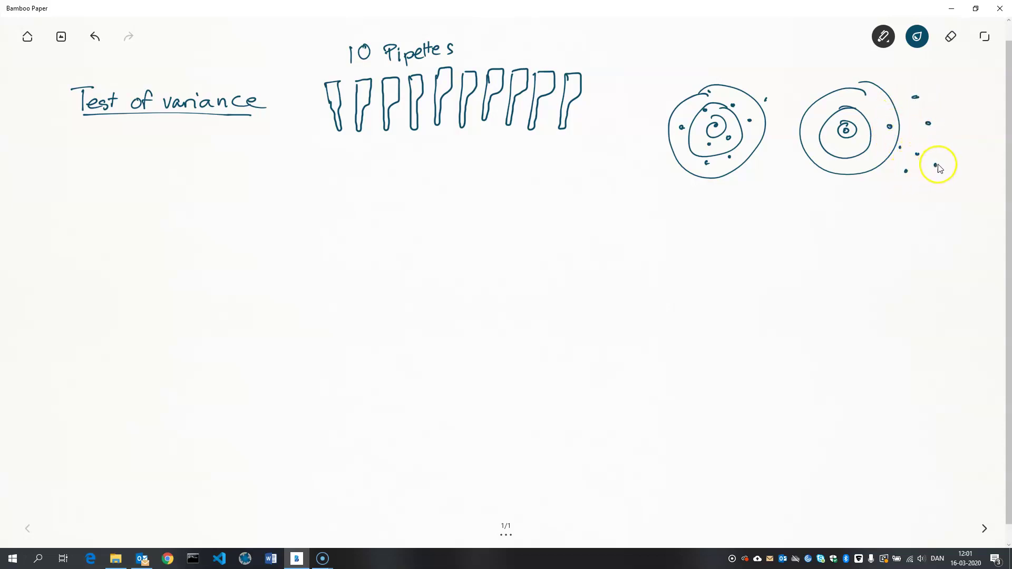
left_click(954, 139)
left_click(952, 108)
Draw upward arrows under both targets and write an underlined 'Mean' heading above them
left_click_drag(736, 215, 738, 198)
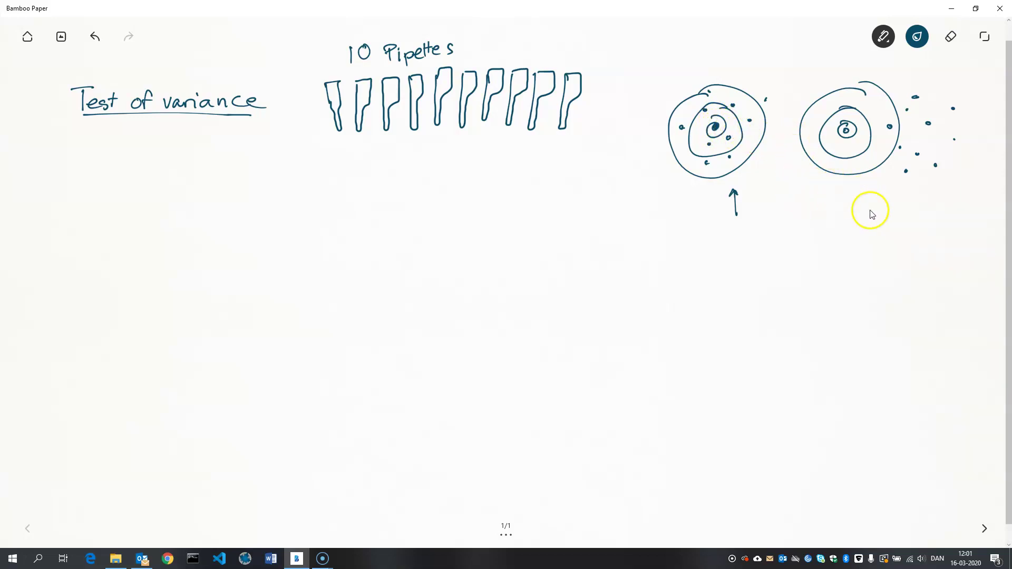
left_click_drag(868, 227, 870, 205)
left_click_drag(765, 51, 828, 64)
mouse_move(769, 73)
left_mouse_down()
mouse_move(930, 68)
mouse_move(940, 83)
mouse_move(925, 87)
mouse_move(968, 81)
left_mouse_up()
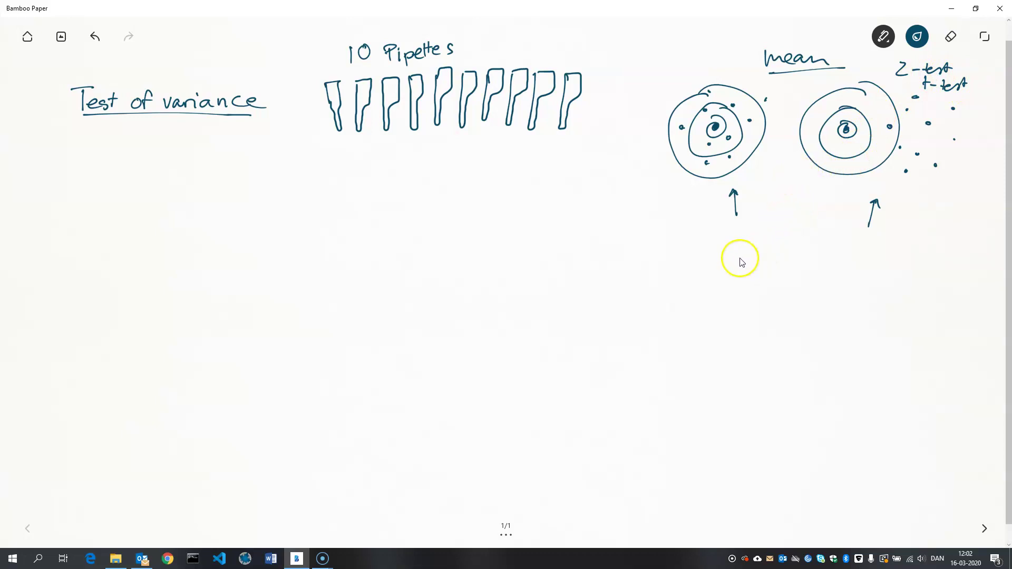
Draw a third target below the first arrow with hit dots spread widely across it
mouse_move(748, 257)
left_mouse_down()
mouse_move(734, 332)
mouse_move(734, 267)
mouse_move(739, 280)
mouse_move(711, 306)
mouse_move(729, 280)
mouse_move(734, 294)
left_mouse_up()
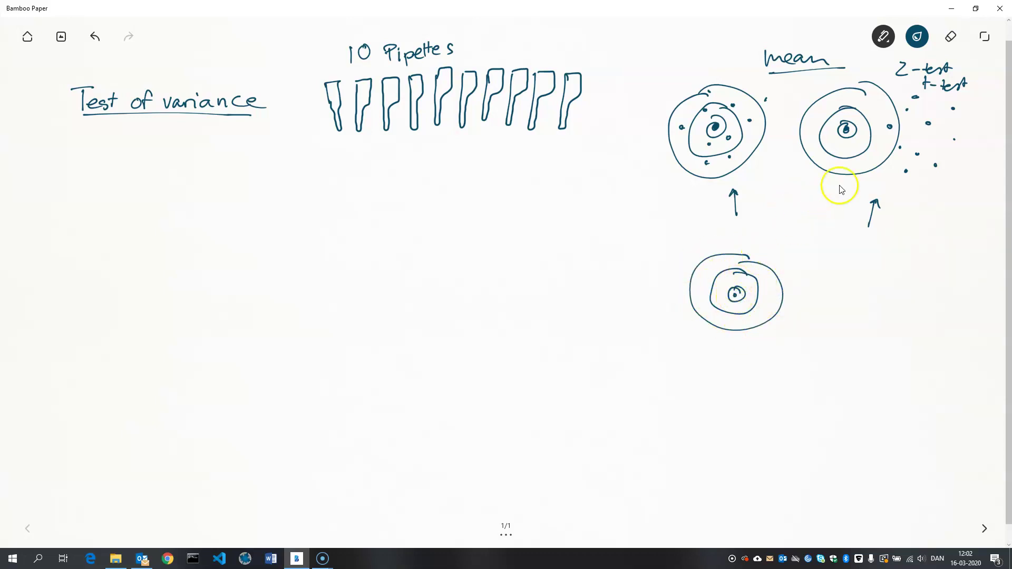
left_click(707, 278)
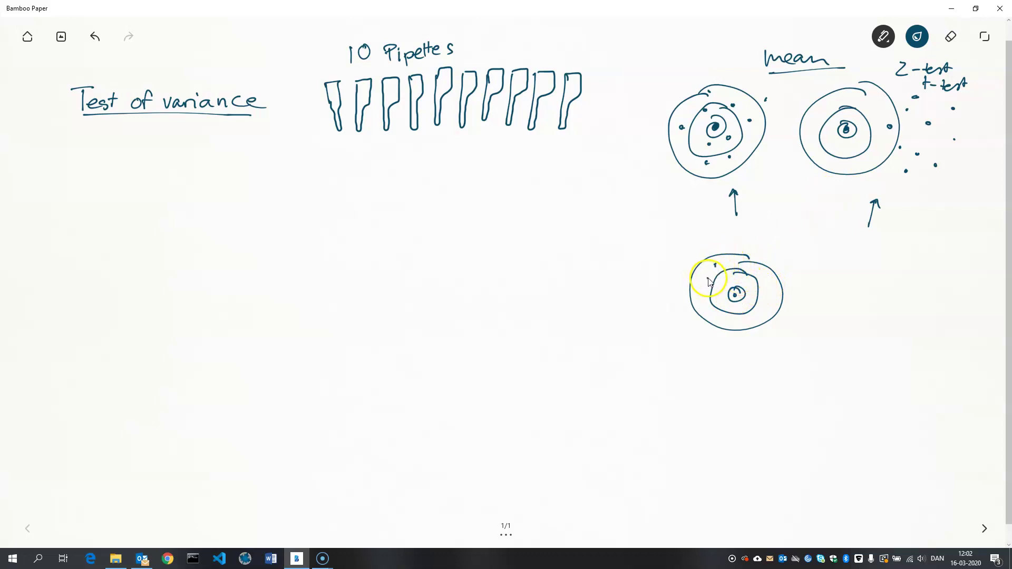
left_click(725, 276)
left_click(705, 303)
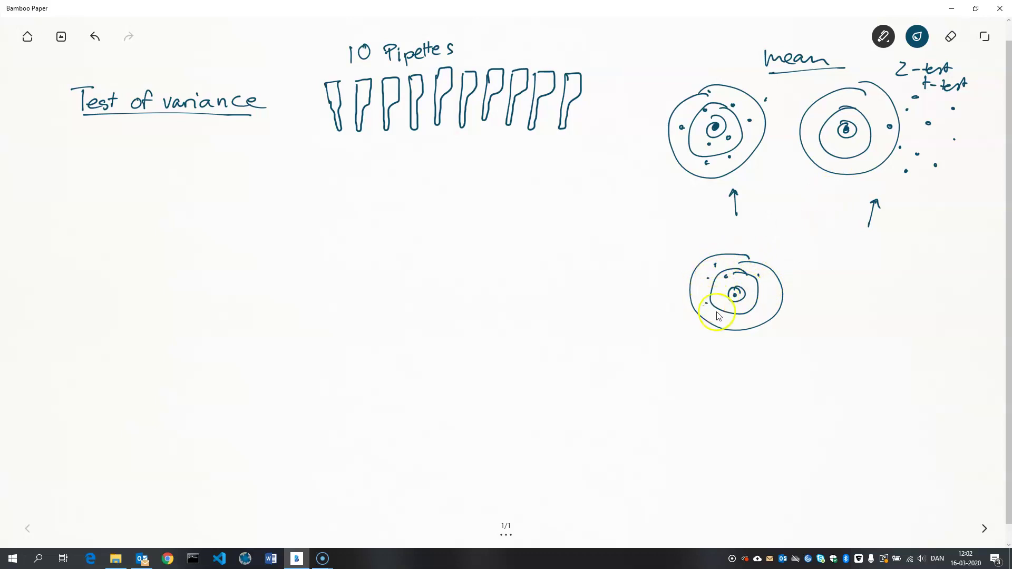
left_click(719, 318)
left_click(740, 316)
left_click(770, 289)
left_click(741, 302)
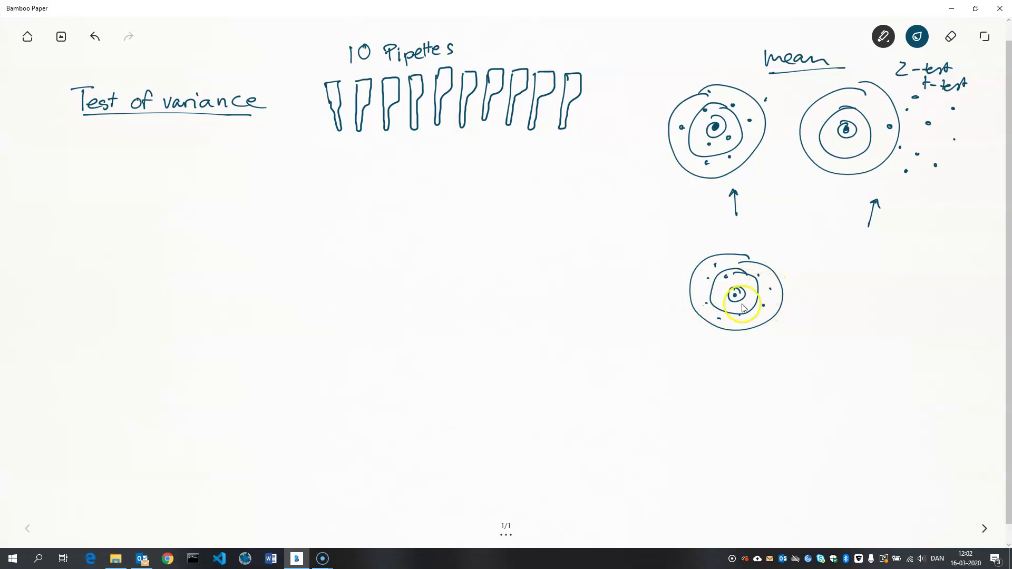
left_click(722, 290)
left_click(764, 305)
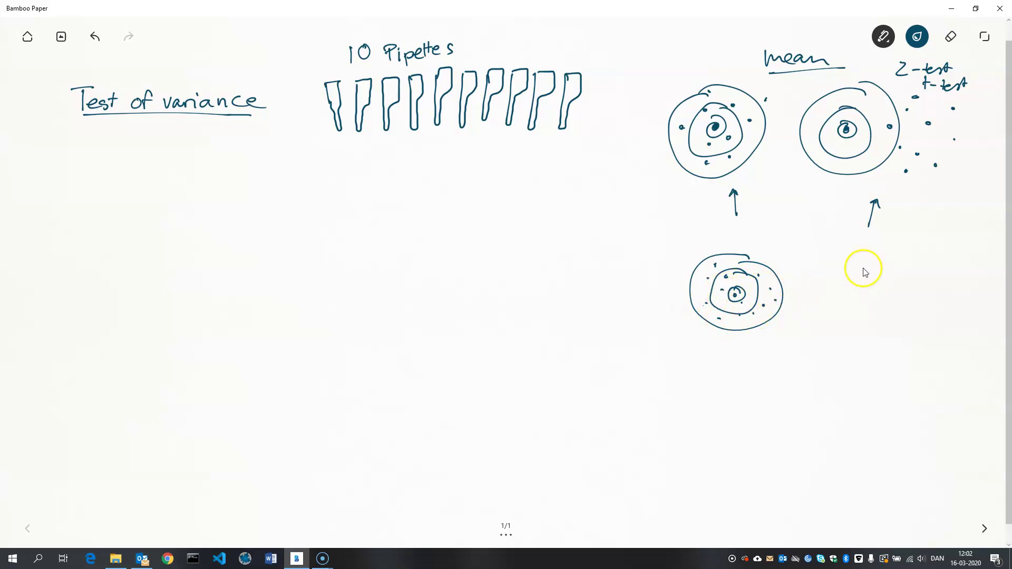
Draw a fourth target with tightly clustered hits, then label the pair 'large σ' and 'small σ'
mouse_move(887, 258)
left_mouse_down()
mouse_move(828, 305)
mouse_move(897, 323)
mouse_move(885, 257)
mouse_move(844, 282)
mouse_move(884, 279)
mouse_move(854, 313)
mouse_move(875, 284)
left_mouse_up()
left_click(849, 294)
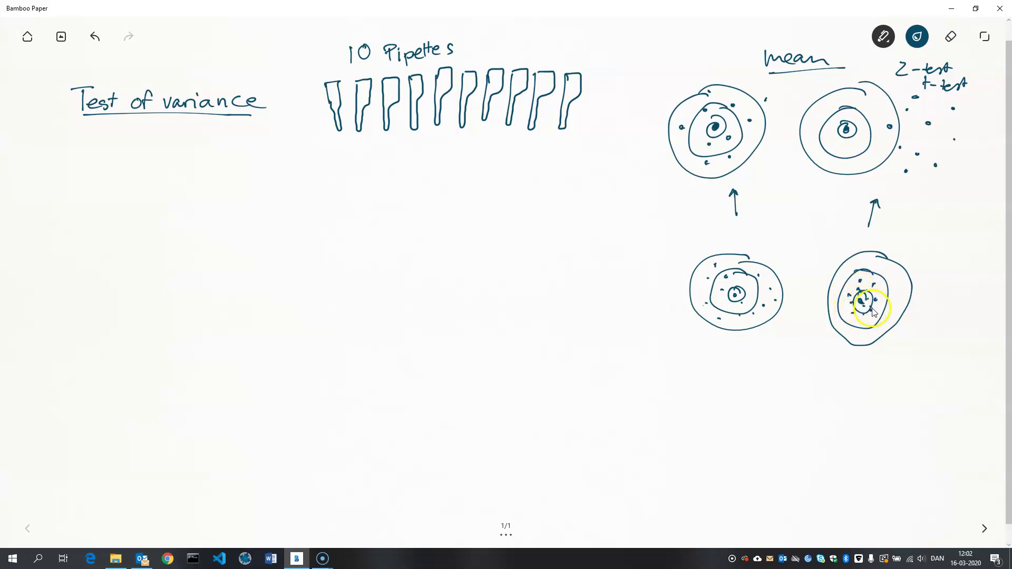
left_click(875, 299)
left_click(871, 311)
left_click(875, 292)
left_click(859, 288)
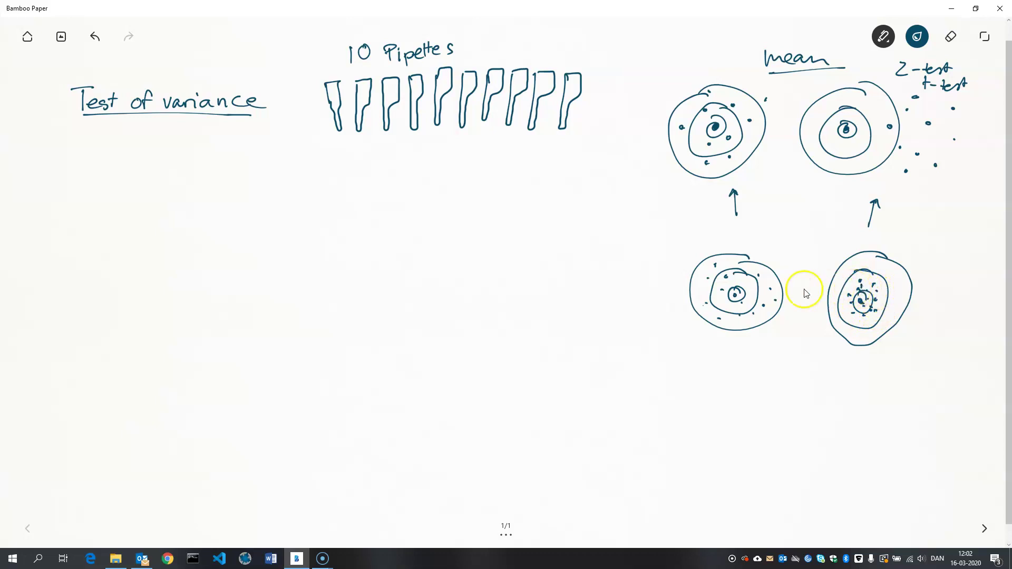
left_click(768, 259)
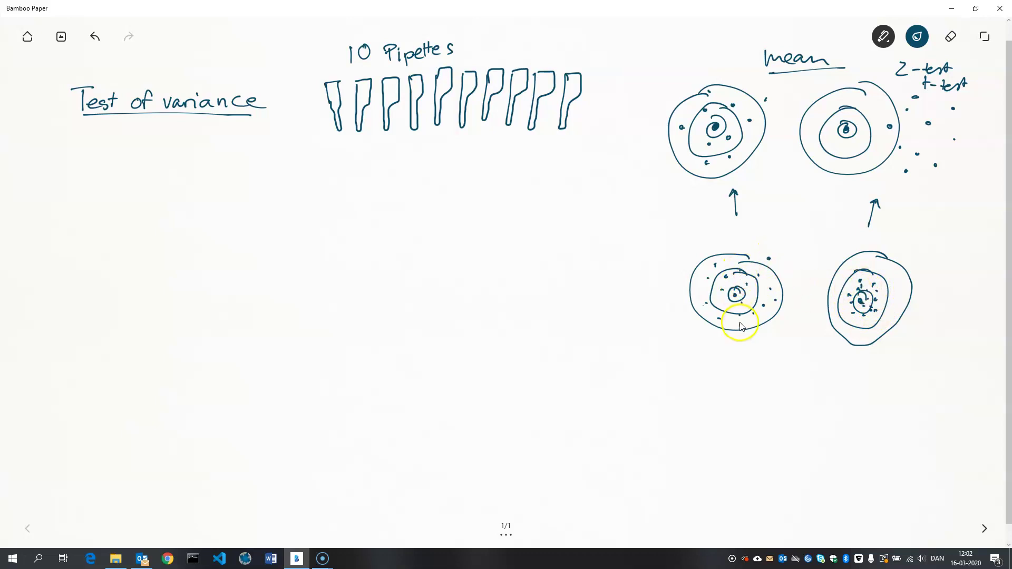
mouse_move(691, 346)
left_mouse_down()
mouse_move(716, 362)
mouse_move(757, 362)
mouse_move(773, 348)
left_mouse_up()
mouse_move(857, 358)
left_mouse_down()
mouse_move(863, 372)
mouse_move(896, 343)
mouse_move(933, 341)
left_mouse_up()
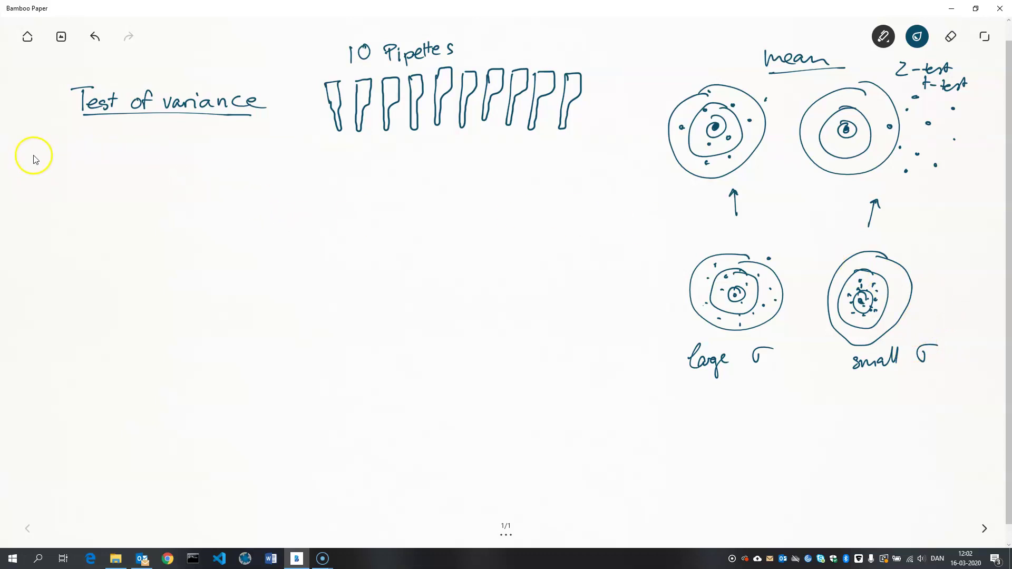
Handwrite 'claims: σ = 8 µL' and 'H₀: σ² = σ₀² = (8 µL)²' below the title
mouse_move(41, 149)
left_mouse_down()
mouse_move(43, 169)
mouse_move(50, 158)
mouse_move(58, 173)
left_mouse_up()
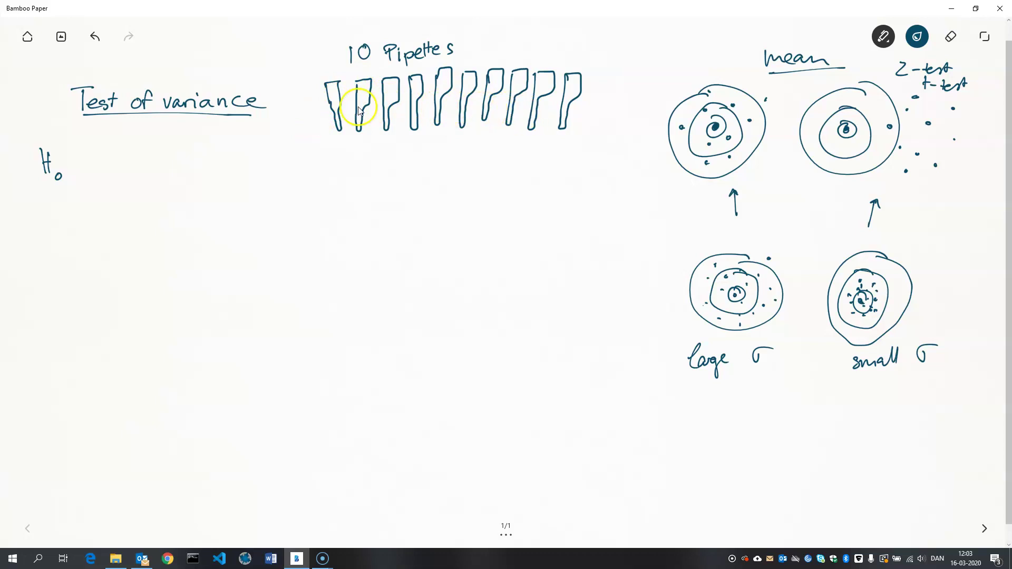
mouse_move(315, 157)
left_mouse_down()
mouse_move(318, 168)
mouse_move(343, 151)
mouse_move(357, 163)
mouse_move(378, 153)
mouse_move(416, 166)
left_mouse_up()
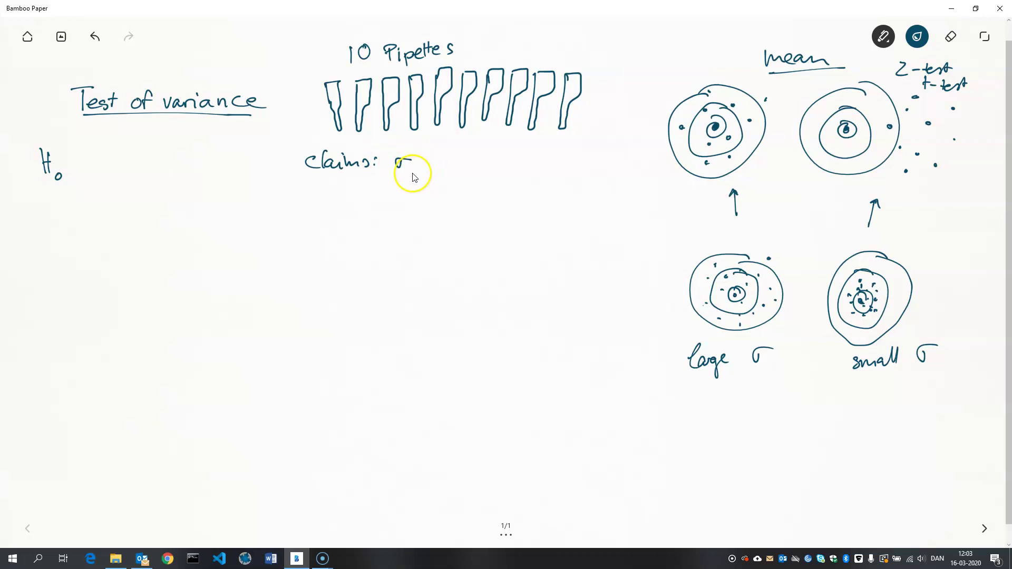
mouse_move(423, 163)
left_mouse_down()
mouse_move(470, 154)
mouse_move(486, 180)
left_mouse_up()
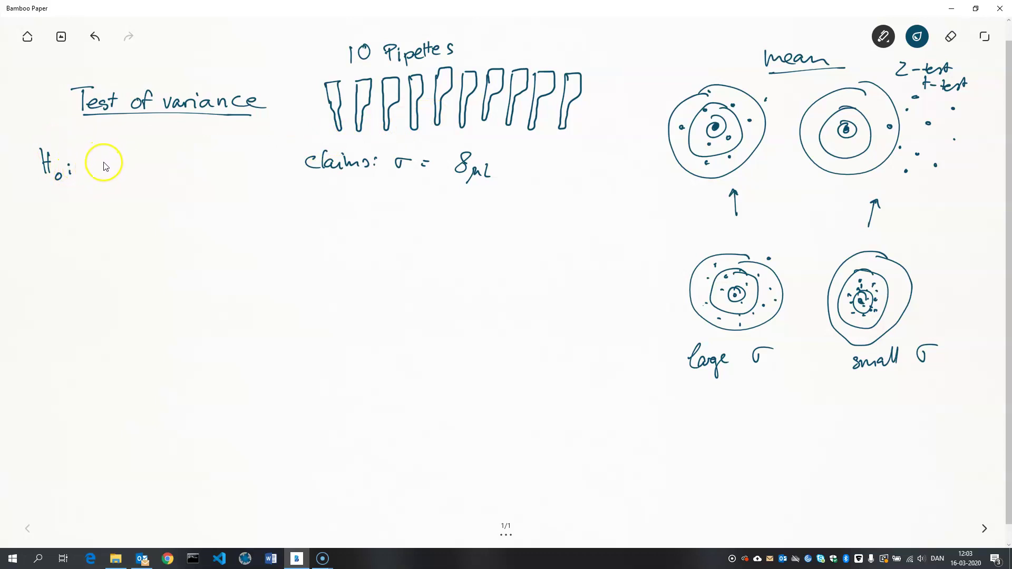
left_click_drag(104, 167, 133, 169)
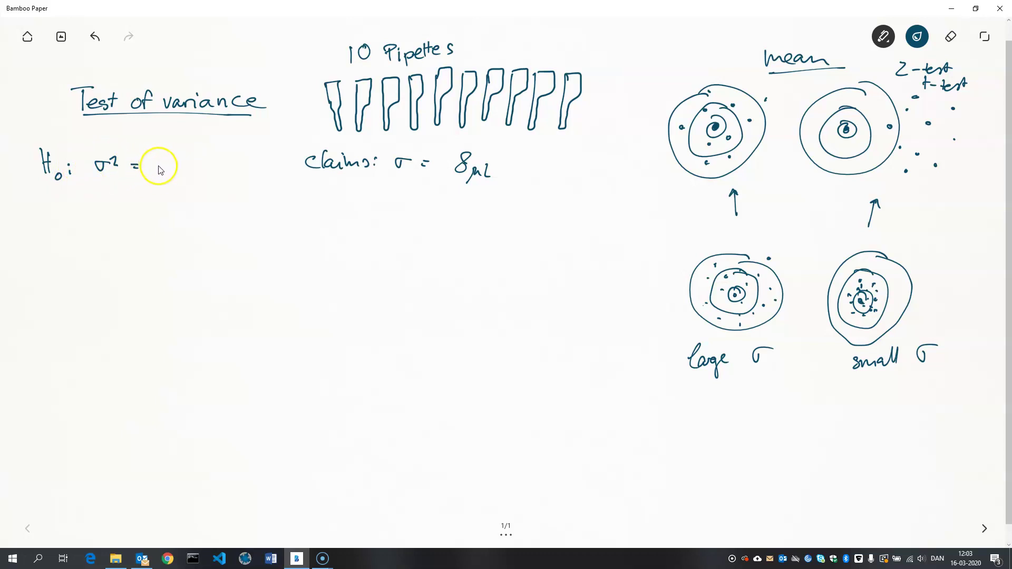
mouse_move(163, 174)
left_mouse_down()
mouse_move(238, 164)
mouse_move(273, 184)
mouse_move(284, 166)
mouse_move(234, 186)
left_mouse_up()
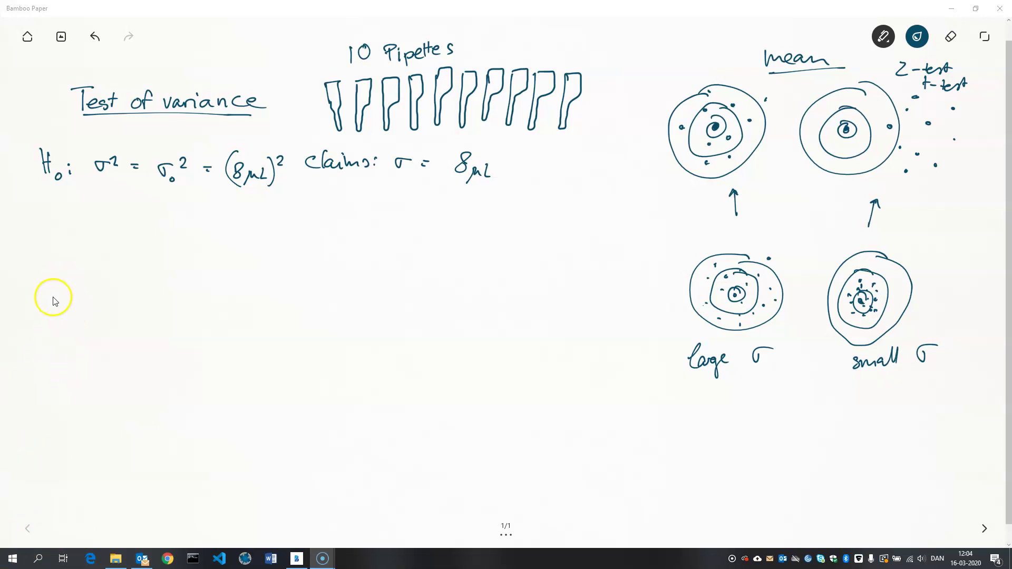
Write 'H₁: σ² > σ₀²' under the H₀ line and note 'one tailed test (right tailed)' beside it
mouse_move(43, 201)
left_mouse_down()
mouse_move(44, 220)
mouse_move(53, 211)
left_mouse_up()
mouse_move(53, 202)
left_mouse_down()
mouse_move(60, 226)
mouse_move(69, 209)
left_mouse_up()
left_click_drag(69, 219, 108, 212)
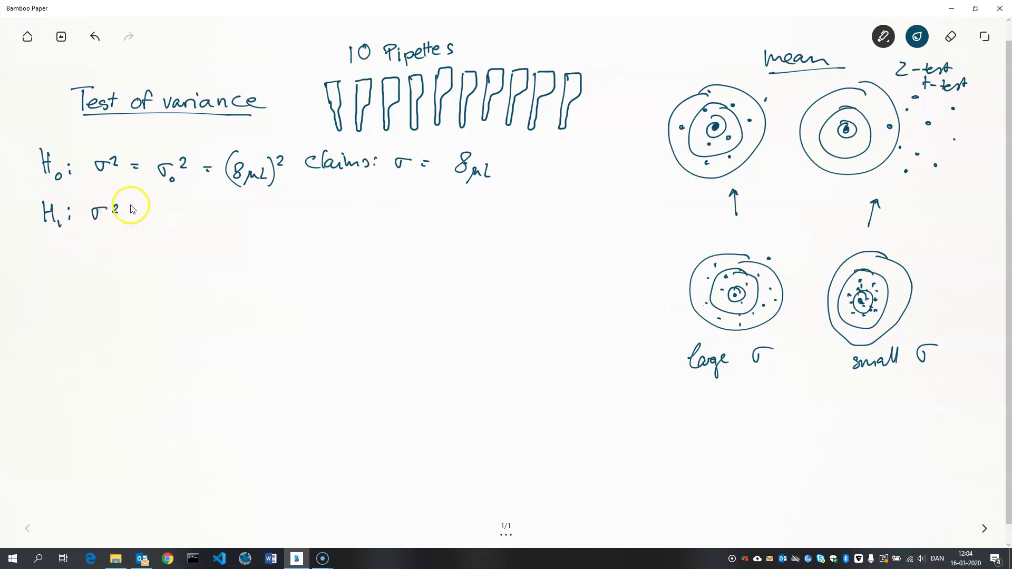
mouse_move(131, 206)
left_mouse_down()
mouse_move(141, 214)
mouse_move(131, 226)
mouse_move(201, 215)
mouse_move(178, 228)
left_mouse_up()
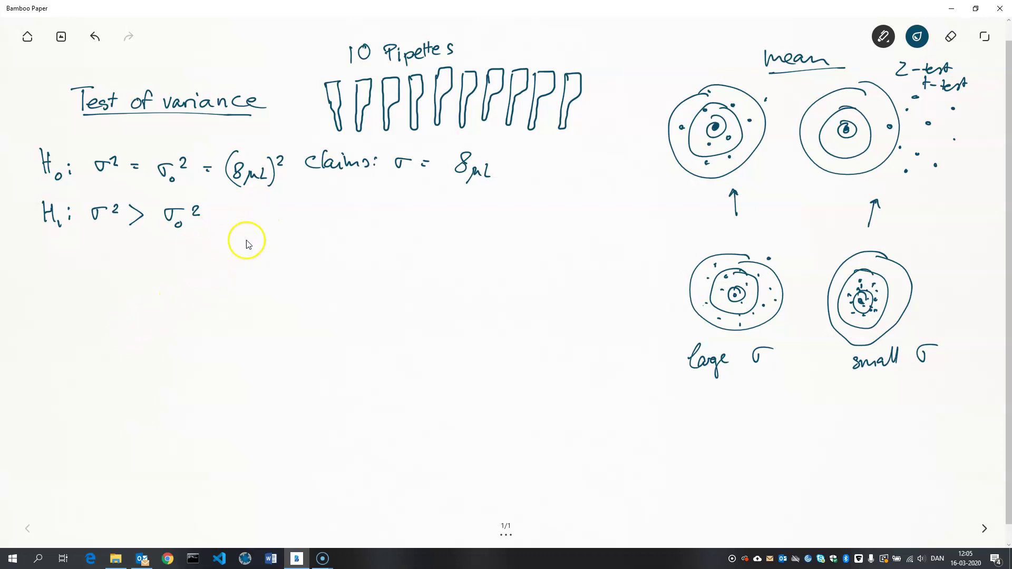
mouse_move(262, 214)
left_mouse_down()
mouse_move(253, 219)
mouse_move(303, 227)
mouse_move(390, 209)
left_mouse_up()
mouse_move(263, 237)
left_mouse_down()
mouse_move(270, 252)
mouse_move(329, 255)
mouse_move(355, 239)
mouse_move(361, 251)
mouse_move(376, 243)
mouse_move(381, 259)
left_mouse_up()
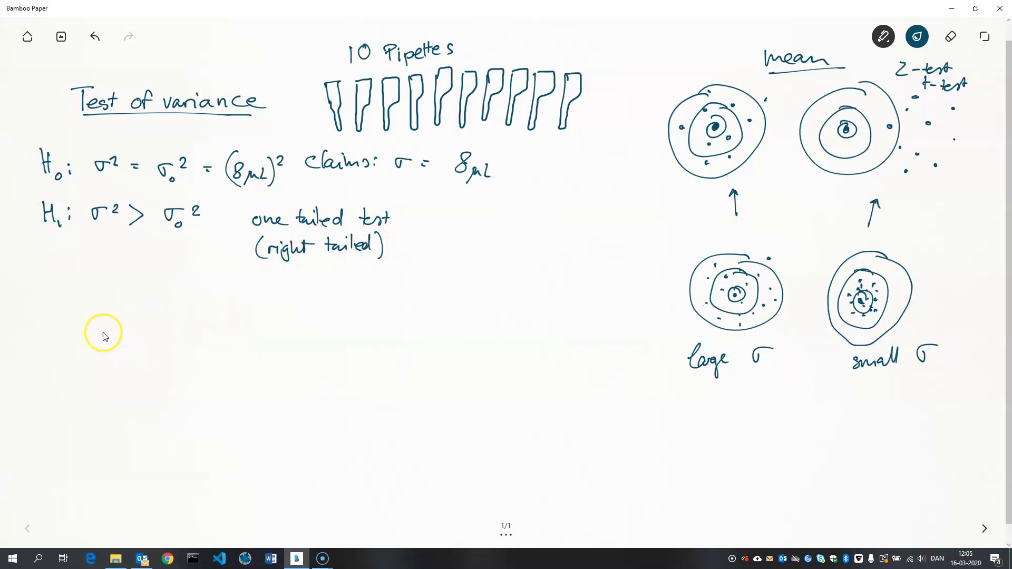
Write 'test static:' followed by the fraction (n−1)·s² over σ₀², keeping the pen colour unchanged
left_click_drag(44, 299, 143, 311)
left_click(157, 301)
left_click(156, 310)
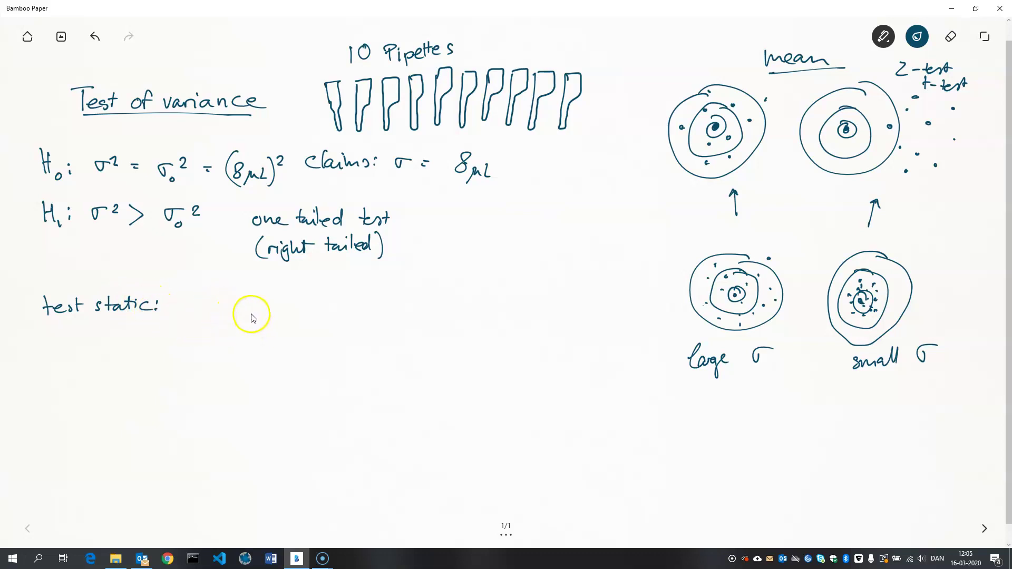
mouse_move(244, 310)
left_mouse_down()
mouse_move(244, 318)
mouse_move(268, 315)
left_mouse_up()
mouse_move(272, 308)
left_mouse_down()
mouse_move(280, 322)
mouse_move(241, 327)
left_mouse_up()
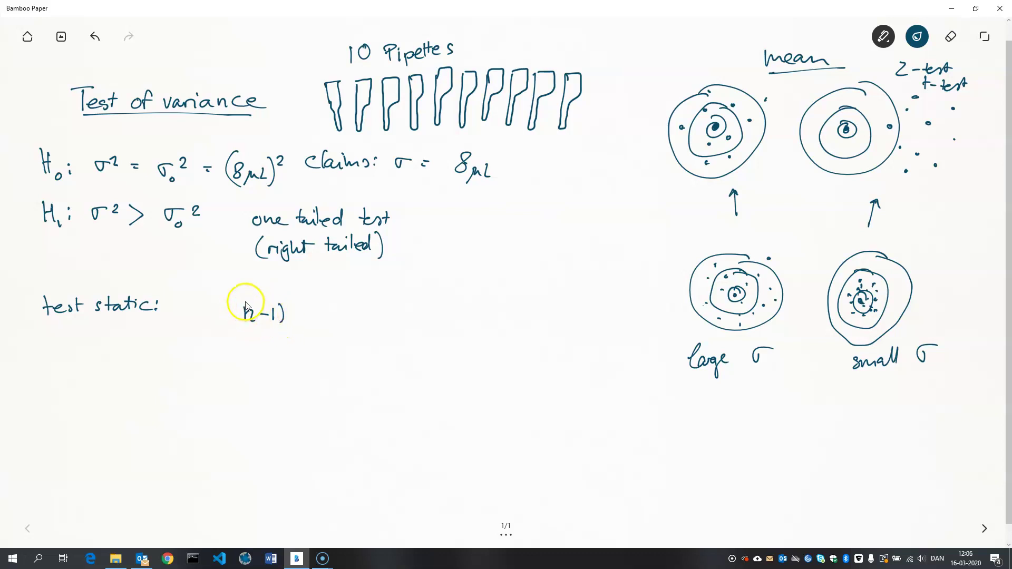
left_click(296, 313)
right_click(323, 317)
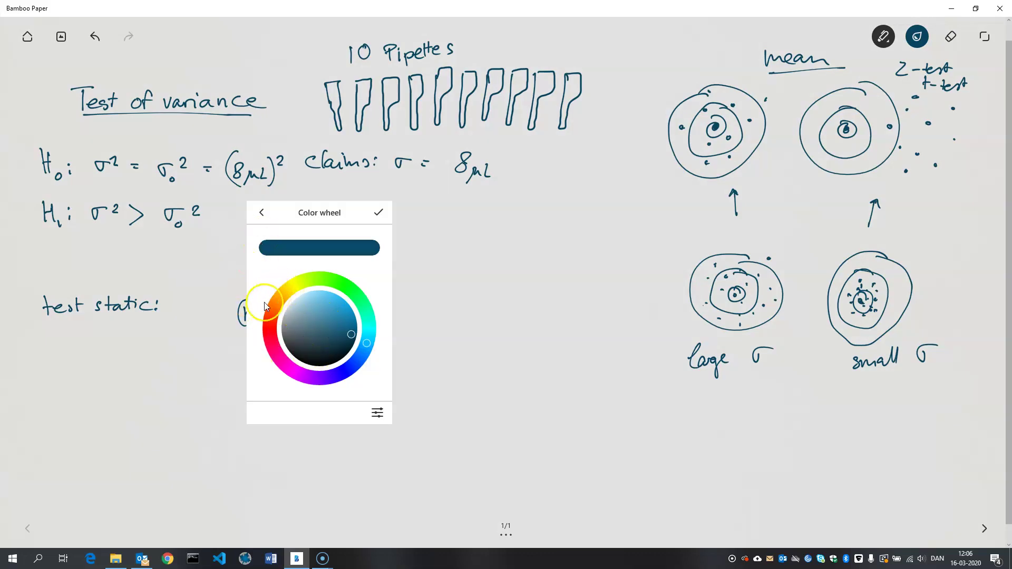
left_click(16, 544)
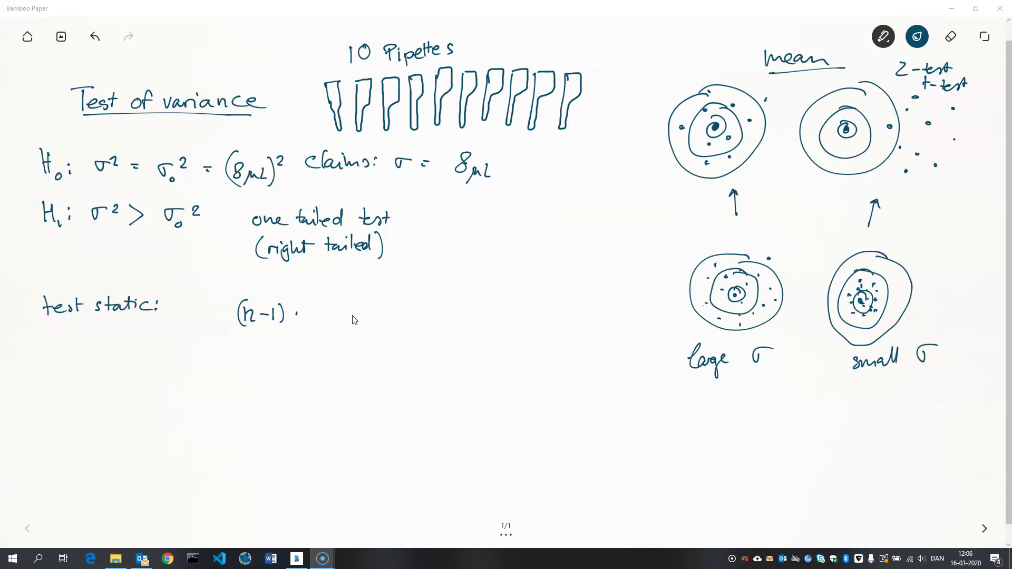
mouse_move(323, 306)
left_mouse_down()
mouse_move(316, 314)
mouse_move(341, 303)
left_mouse_up()
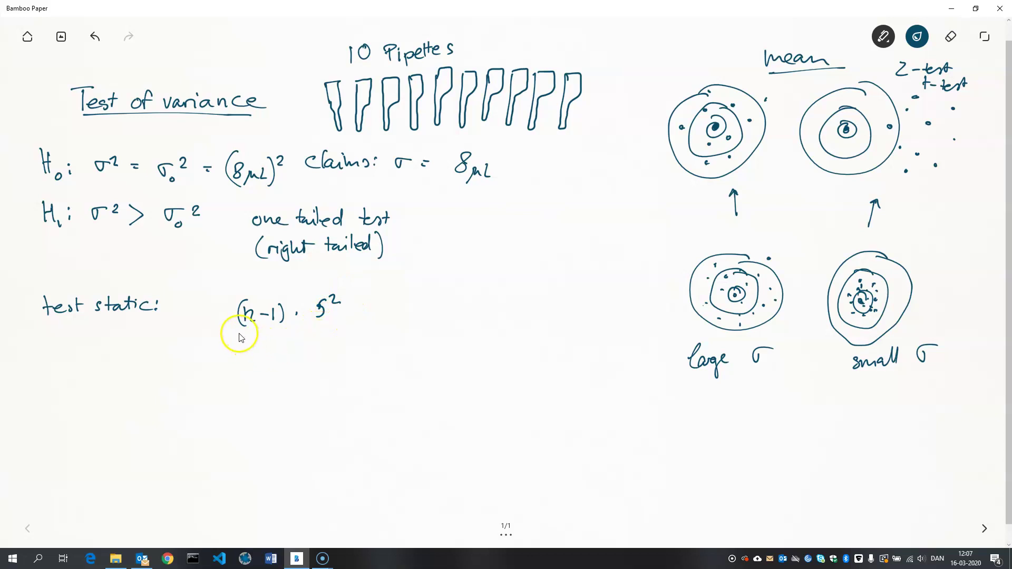
left_click_drag(238, 332, 347, 324)
mouse_move(279, 343)
left_mouse_down()
mouse_move(295, 343)
mouse_move(294, 361)
mouse_move(314, 347)
left_mouse_up()
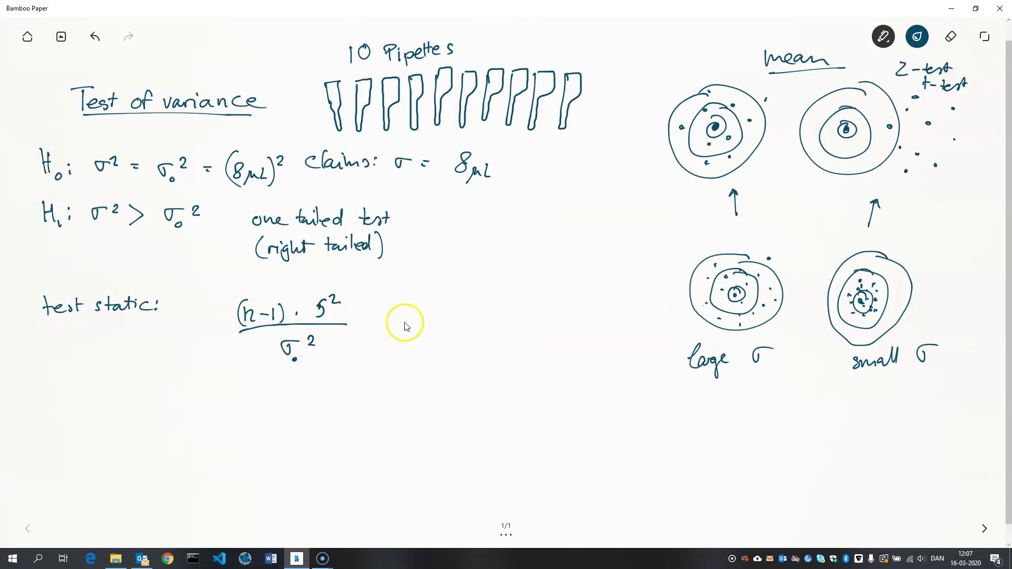
Add '~ χ²ₙ₋₁' after the fraction and begin an 's' below the claimed σ
mouse_move(378, 333)
left_mouse_down()
mouse_move(399, 326)
mouse_move(436, 346)
mouse_move(418, 346)
left_mouse_up()
left_click_drag(439, 307, 447, 317)
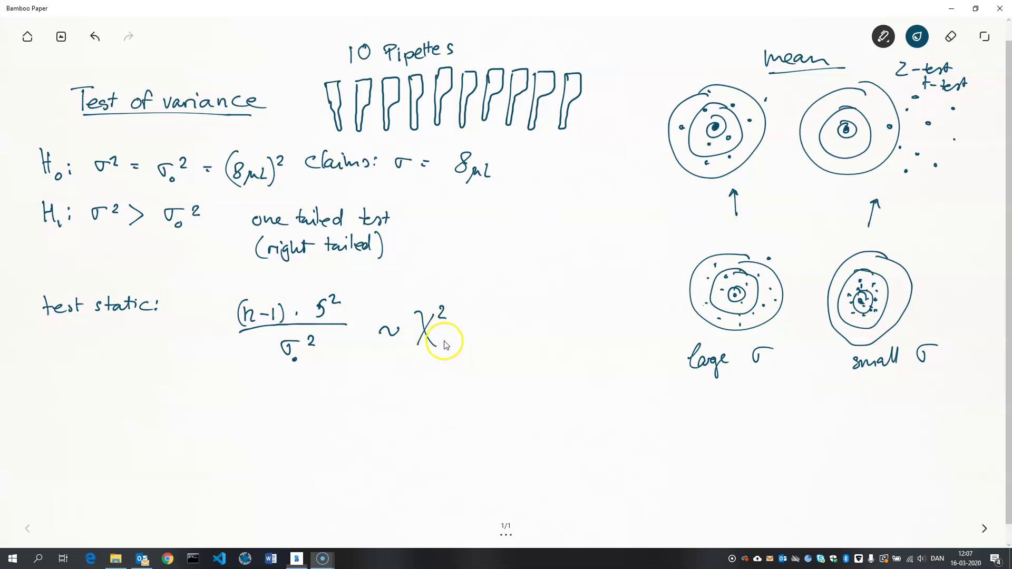
left_click_drag(444, 352, 467, 347)
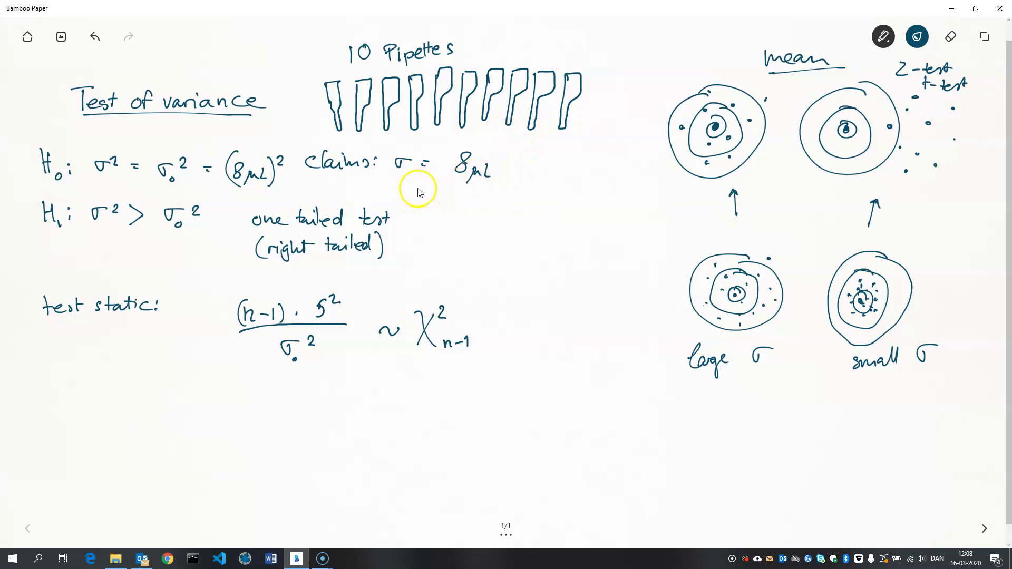
left_click_drag(423, 190, 417, 200)
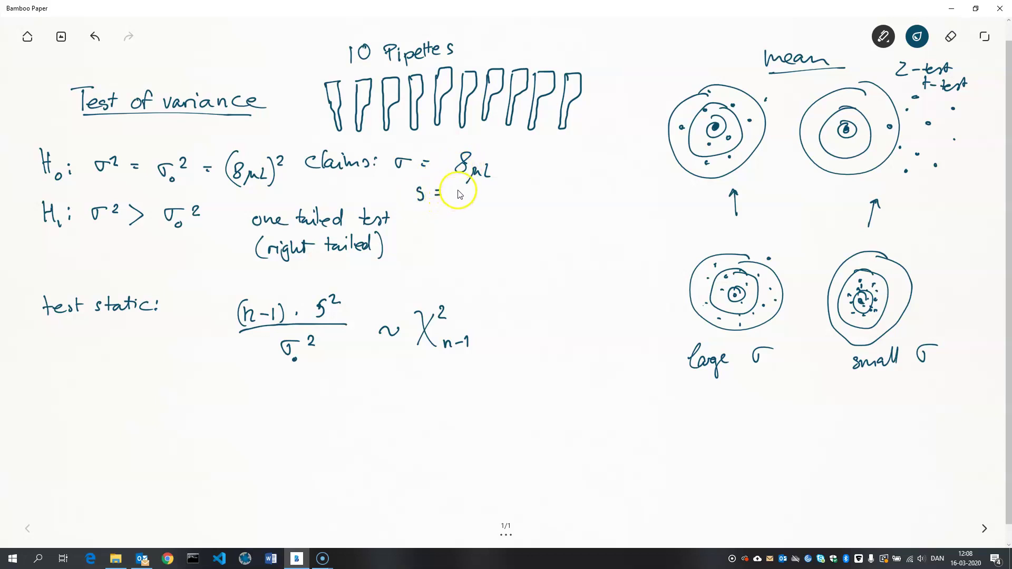
Complete 's = 12,5 μL' under the claim and start 'χ²₀ =' below the test statistic
left_click_drag(460, 185, 469, 200)
mouse_move(476, 185)
left_mouse_down()
mouse_move(478, 196)
mouse_move(481, 184)
mouse_move(515, 191)
left_mouse_up()
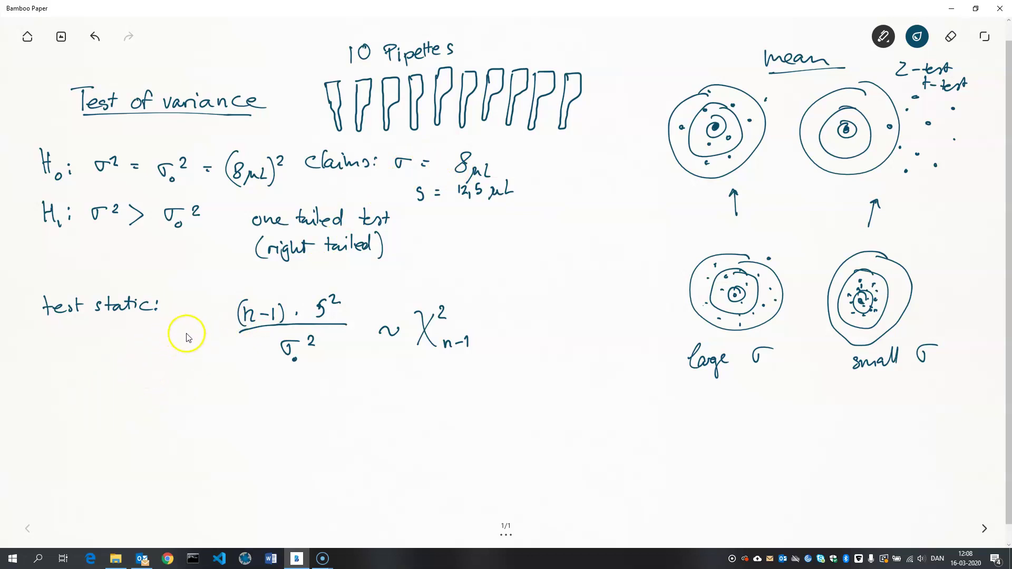
mouse_move(45, 399)
left_mouse_down()
mouse_move(63, 428)
mouse_move(47, 428)
mouse_move(70, 406)
mouse_move(75, 426)
left_mouse_up()
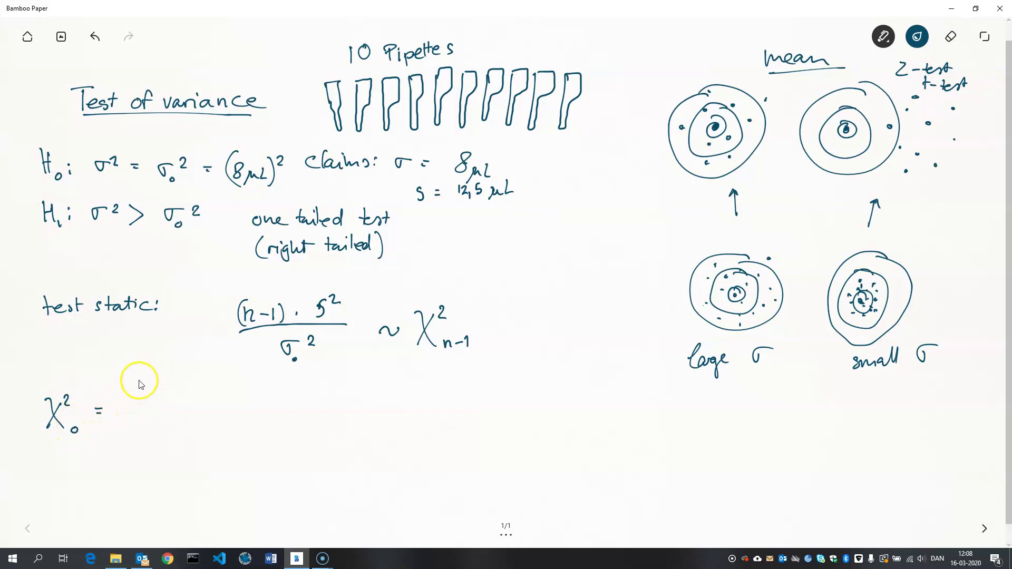
Write χ²₀ as (10−1)·(12,5 μL)² over (8 μL)² = 21,97 and draw a vertical graph axis
mouse_move(142, 377)
left_mouse_down()
mouse_move(140, 395)
mouse_move(153, 385)
mouse_move(185, 397)
left_mouse_up()
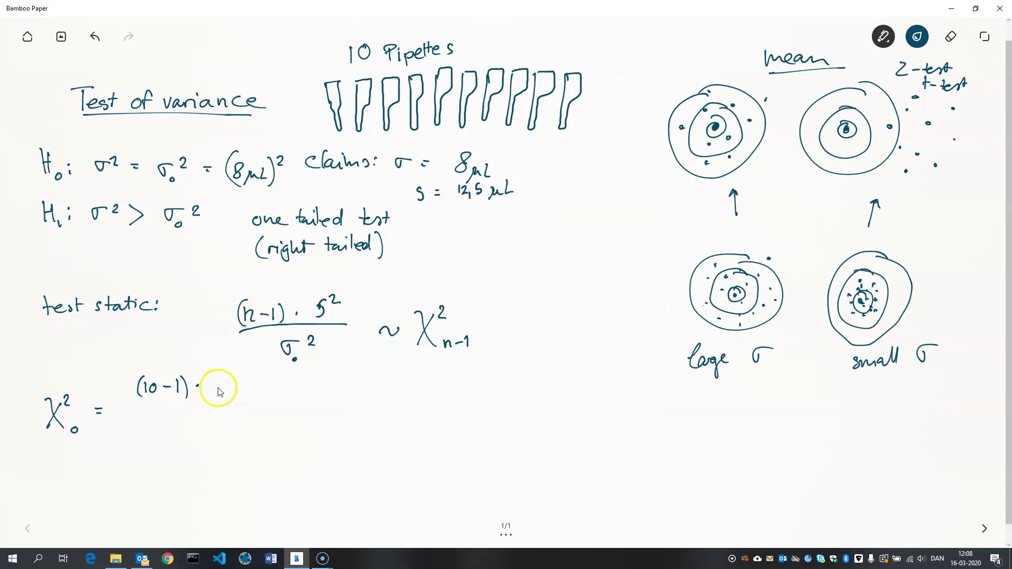
mouse_move(214, 381)
left_mouse_down()
mouse_move(214, 399)
mouse_move(243, 382)
mouse_move(270, 393)
mouse_move(217, 400)
left_mouse_up()
mouse_move(267, 364)
left_mouse_down()
mouse_move(269, 398)
mouse_move(284, 378)
left_mouse_up()
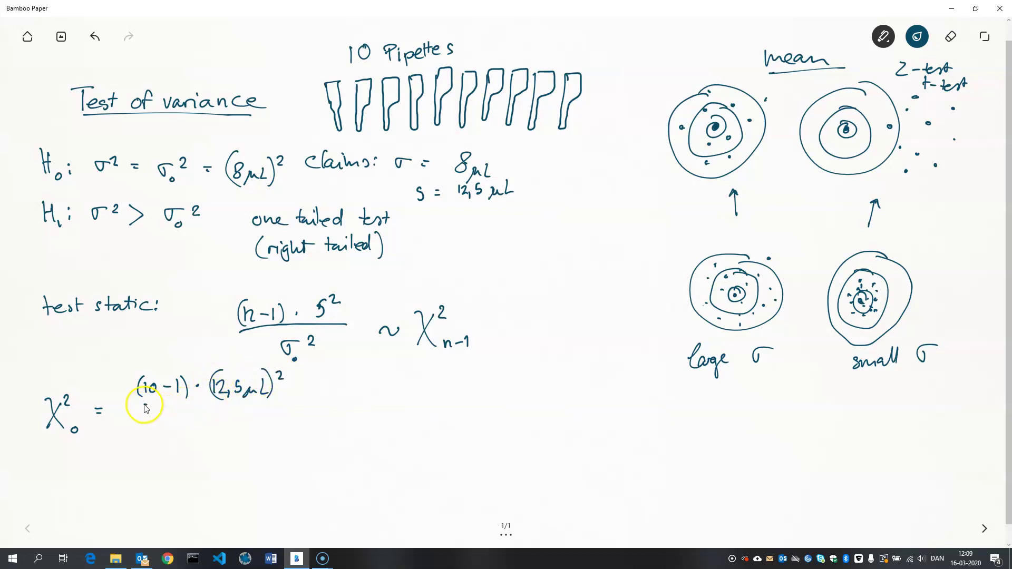
left_click_drag(144, 405, 266, 405)
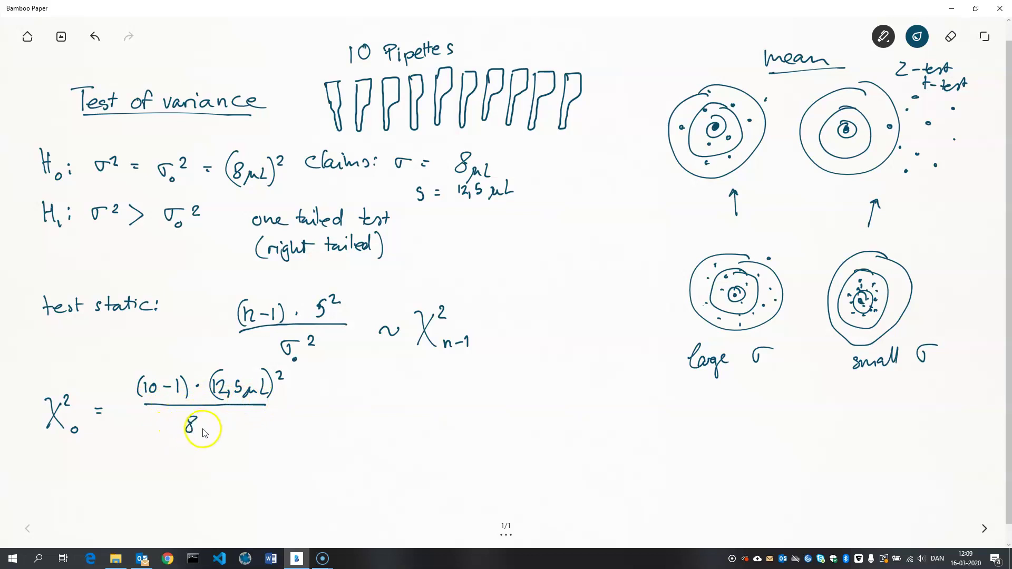
left_click_drag(184, 413, 182, 435)
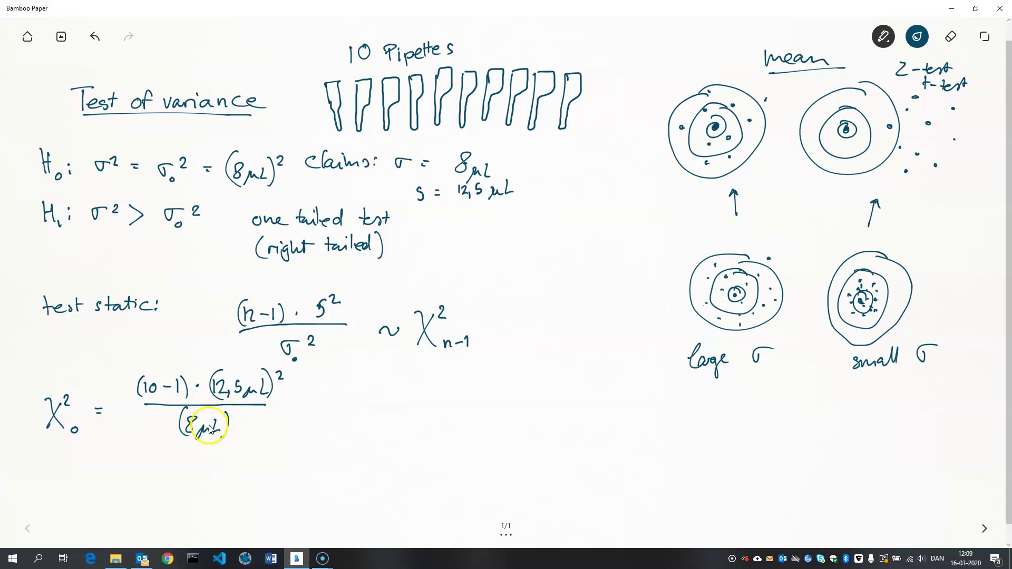
mouse_move(235, 414)
left_mouse_down()
mouse_move(243, 421)
mouse_move(293, 404)
mouse_move(331, 420)
mouse_move(361, 404)
mouse_move(359, 415)
left_mouse_up()
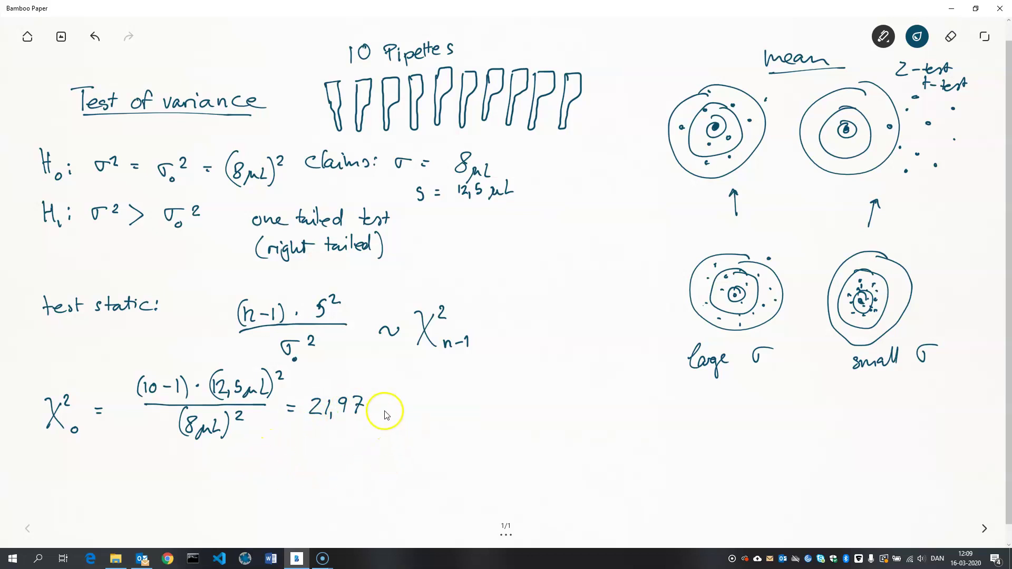
mouse_move(398, 395)
left_mouse_down()
mouse_move(401, 507)
mouse_move(458, 477)
mouse_move(605, 472)
left_mouse_up()
Add the horizontal axis, circle χ²ₙ₋₁, note χ²₉ = 10−1, and sketch the right-skewed density curve
left_click_drag(394, 404, 400, 402)
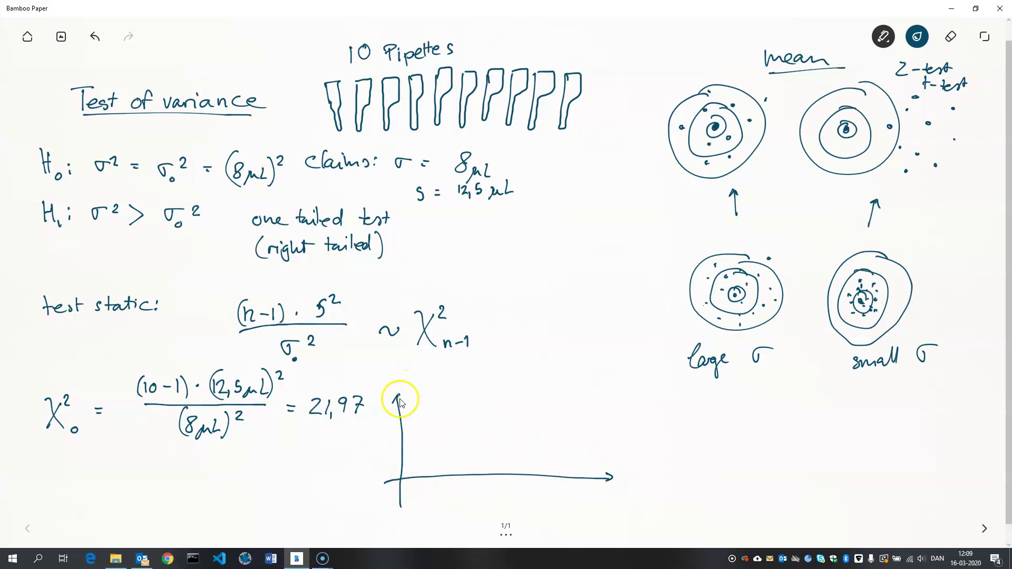
mouse_move(418, 357)
left_mouse_down()
mouse_move(445, 362)
mouse_move(471, 314)
mouse_move(402, 316)
mouse_move(416, 357)
left_mouse_up()
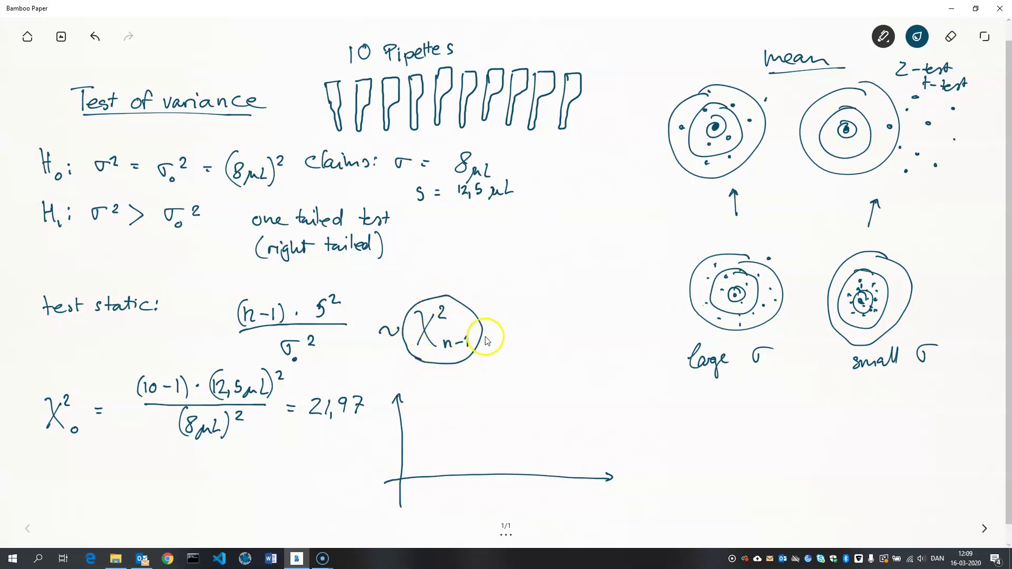
mouse_move(498, 350)
left_mouse_down()
mouse_move(507, 369)
mouse_move(493, 371)
mouse_move(523, 354)
mouse_move(517, 376)
mouse_move(568, 380)
left_mouse_up()
mouse_move(575, 375)
left_mouse_down()
mouse_move(573, 388)
mouse_move(536, 372)
left_mouse_up()
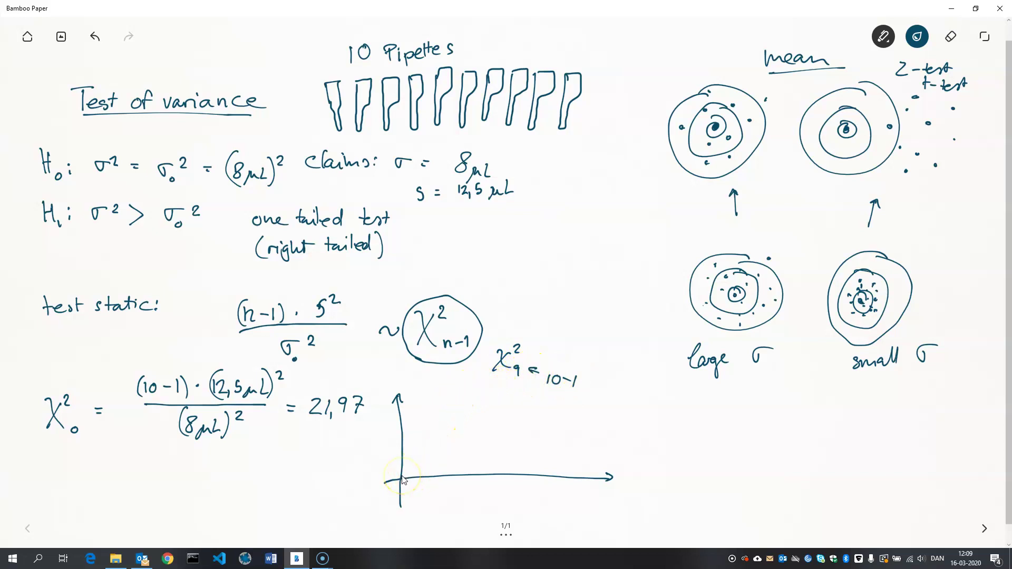
mouse_move(403, 480)
left_mouse_down()
mouse_move(436, 418)
mouse_move(461, 414)
mouse_move(501, 447)
mouse_move(589, 478)
left_mouse_up()
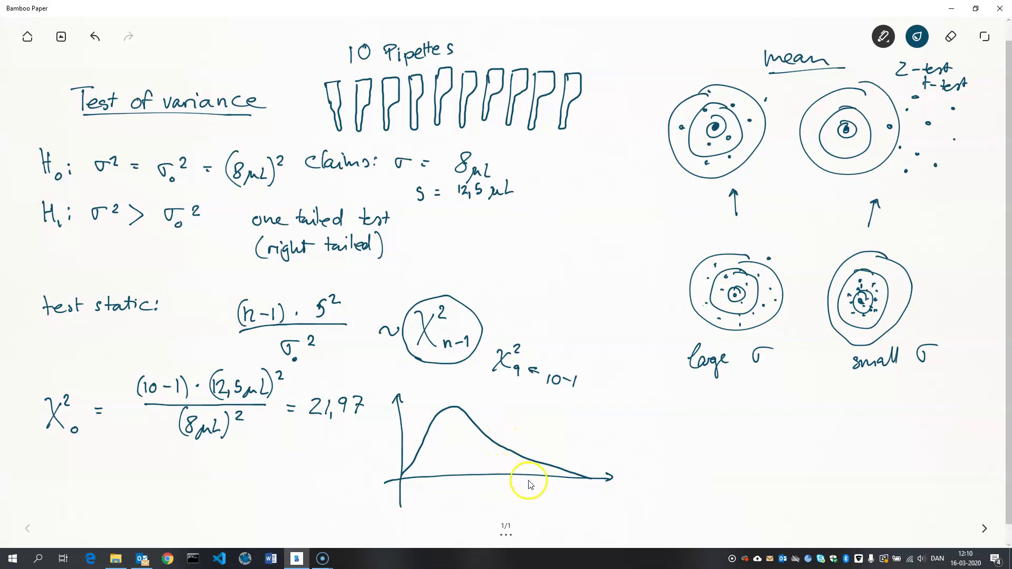
Tick χ²₀ = 21,97 on the x-axis, hatch the tail beyond it, and arrow-label it 'p-value'
mouse_move(529, 475)
left_mouse_down()
mouse_move(522, 505)
mouse_move(560, 497)
left_mouse_up()
left_click_drag(555, 503, 597, 514)
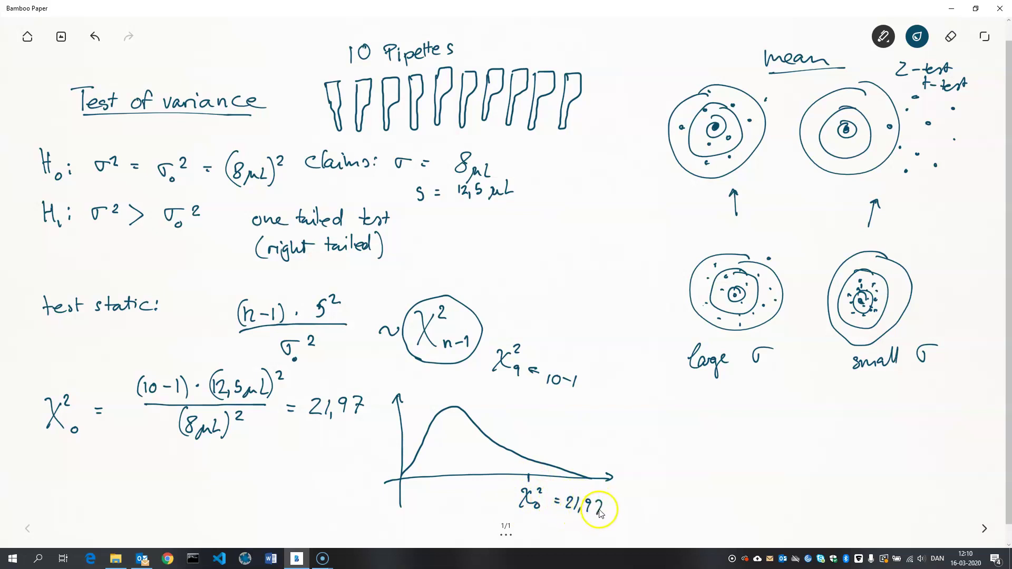
mouse_move(530, 457)
left_mouse_down()
mouse_move(534, 475)
mouse_move(584, 477)
left_mouse_up()
mouse_move(580, 442)
left_mouse_down()
mouse_move(560, 459)
mouse_move(570, 456)
left_mouse_up()
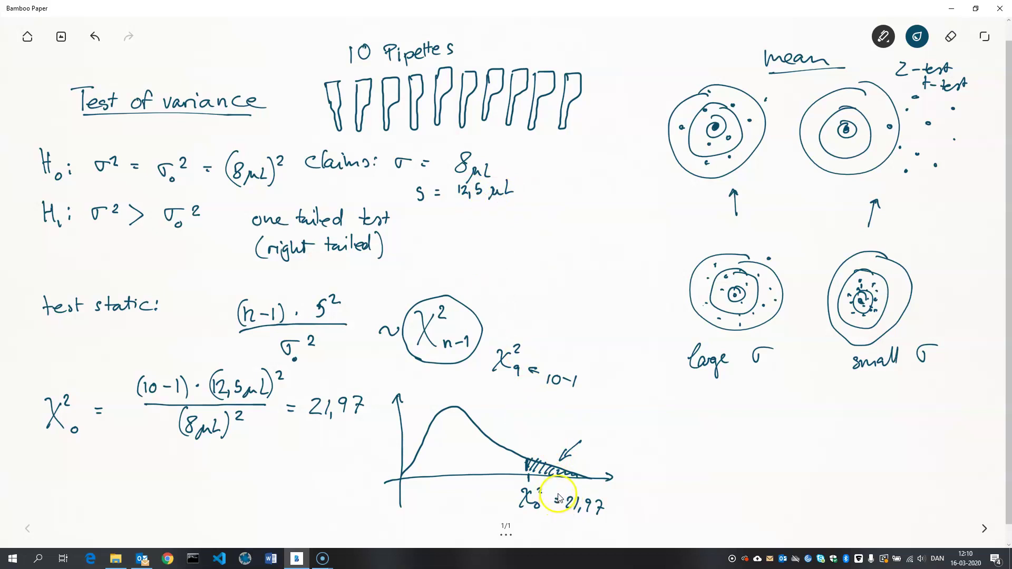
left_click_drag(585, 448, 606, 435)
mouse_move(607, 432)
left_mouse_down()
mouse_move(623, 441)
mouse_move(653, 429)
left_mouse_up()
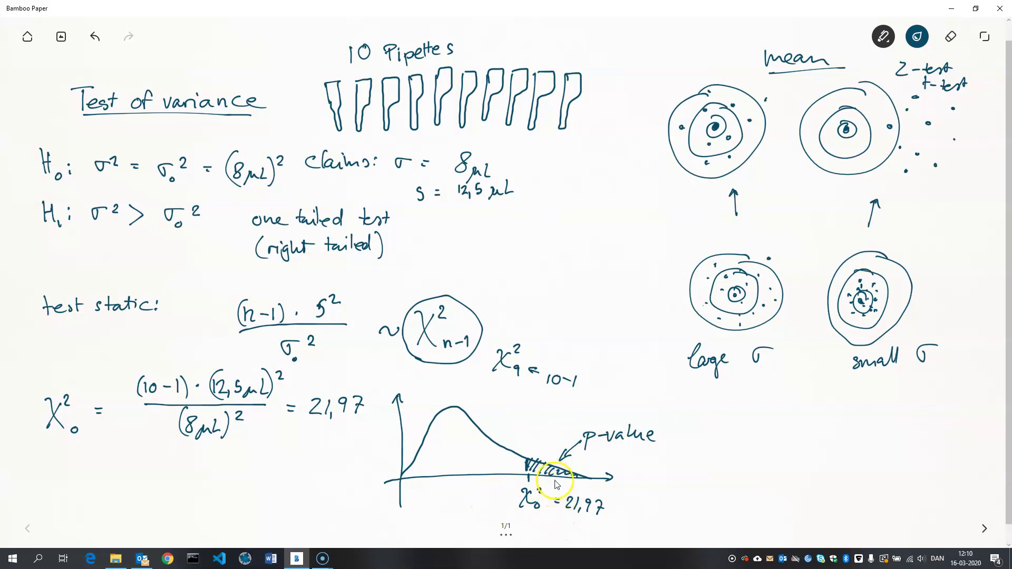
mouse_move(555, 484)
left_mouse_down()
mouse_move(553, 464)
mouse_move(551, 475)
left_mouse_up()
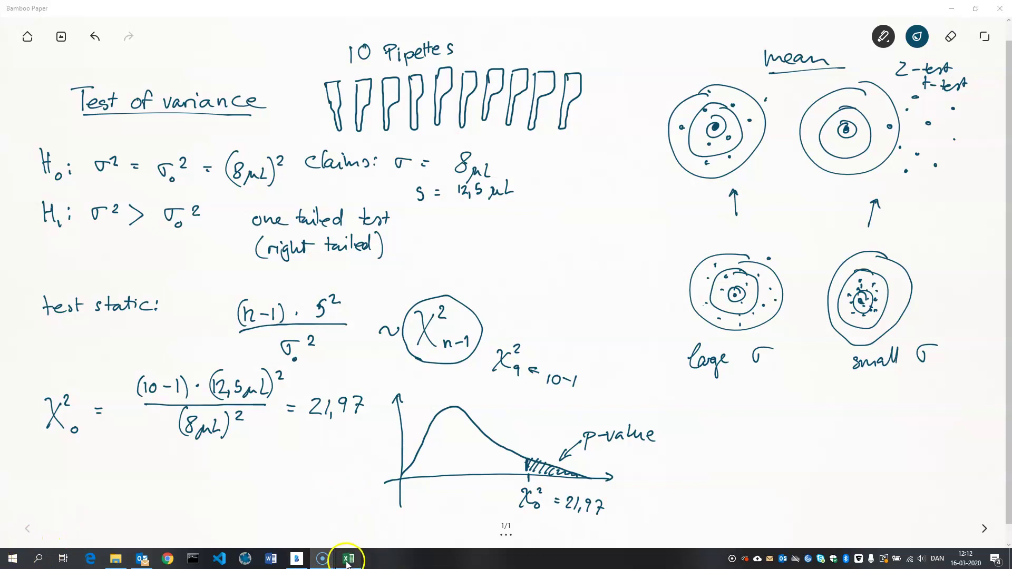
Bring the Excel workbook forward and place it on the right half of the screen
left_click(347, 562)
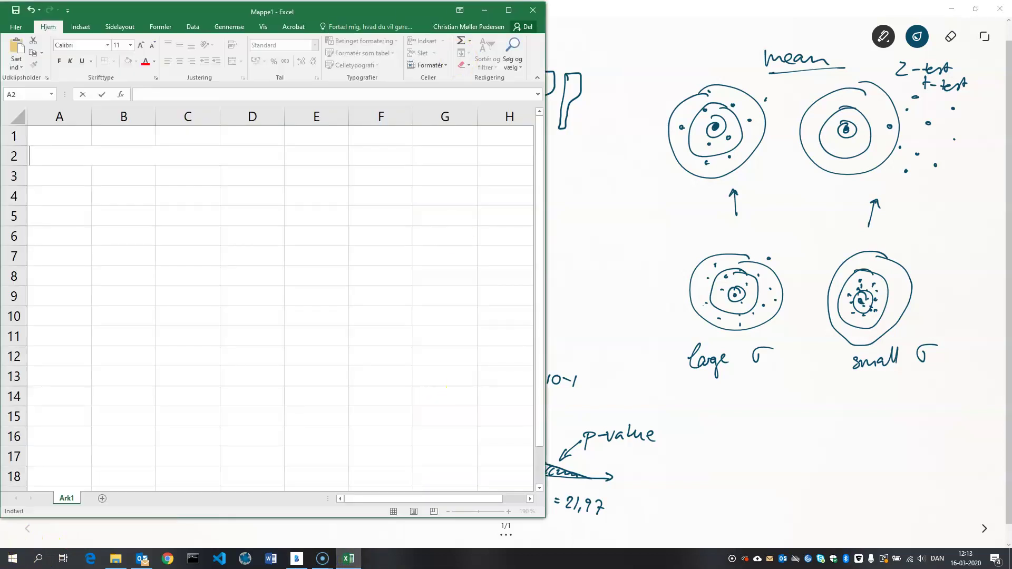
left_click_drag(327, 20, 855, 11)
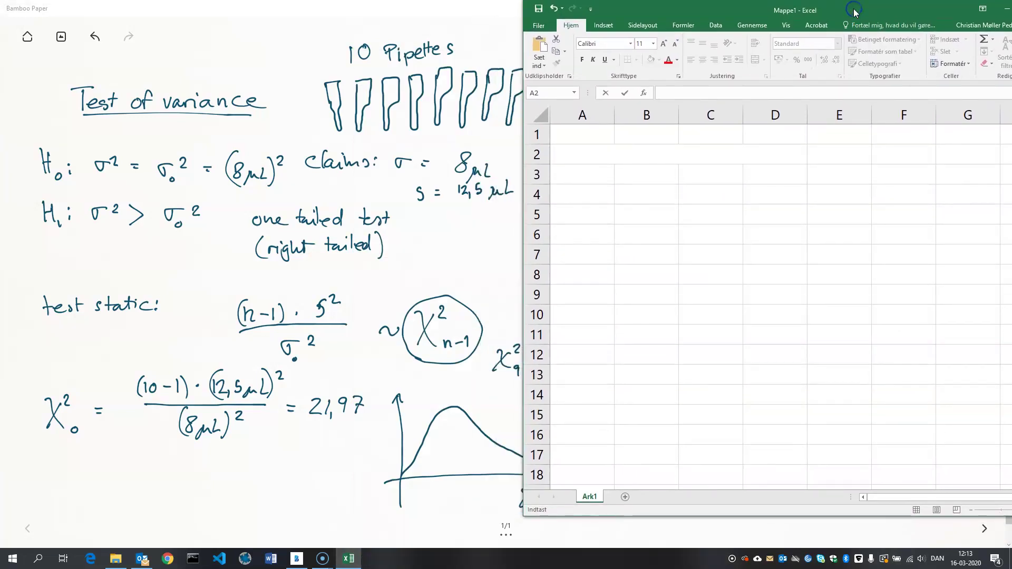
left_click(707, 187)
left_click(587, 159)
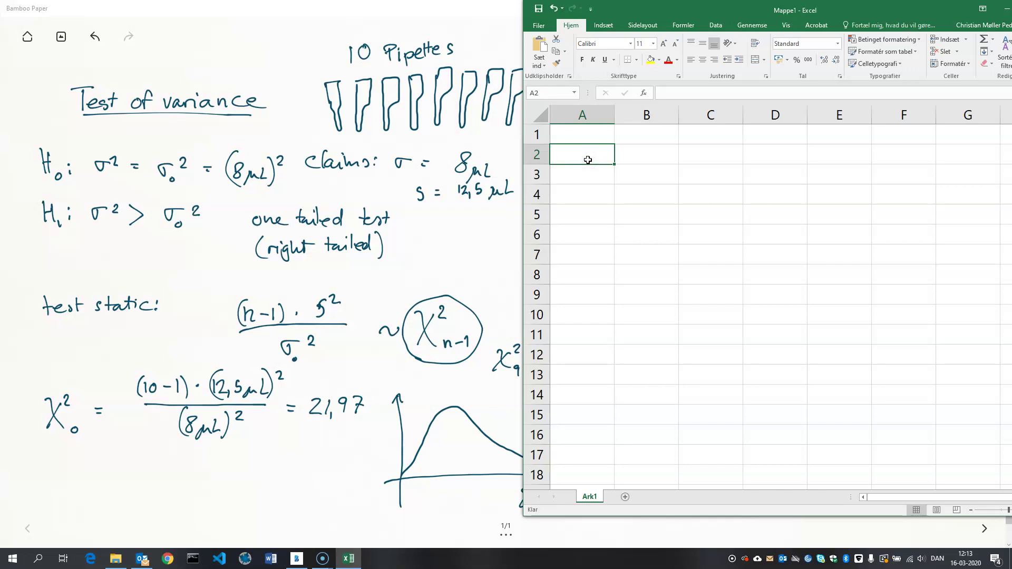
Label A2 as sigma_0 and enter 8 in B2
type("mu_0")
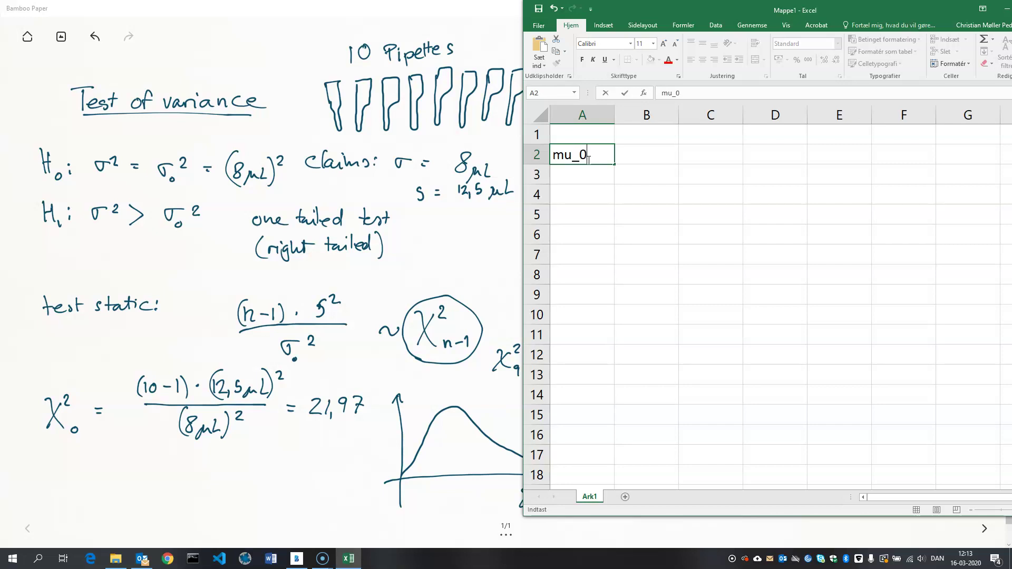
key("Tab")
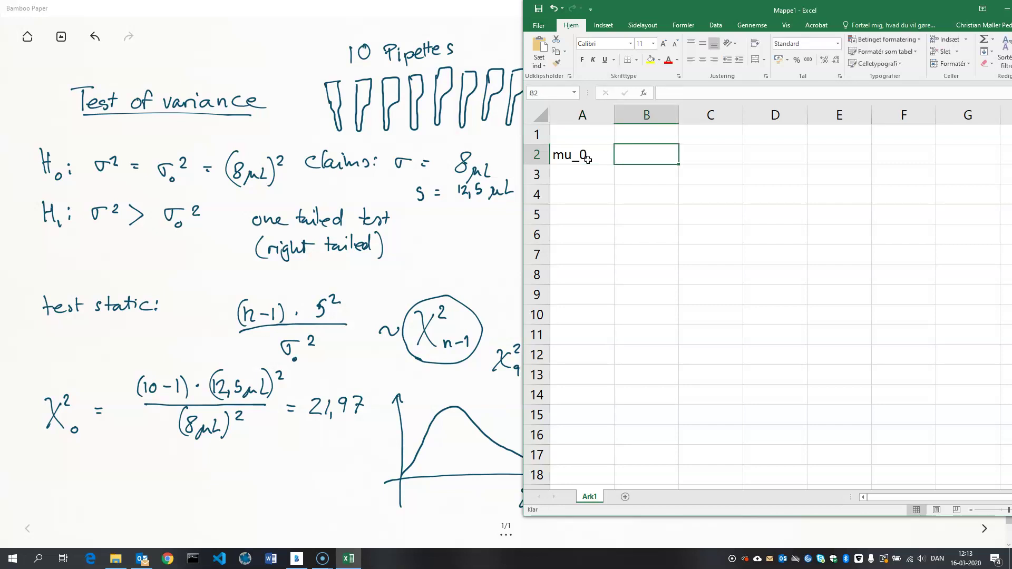
left_click(588, 159)
key("BackSpace")
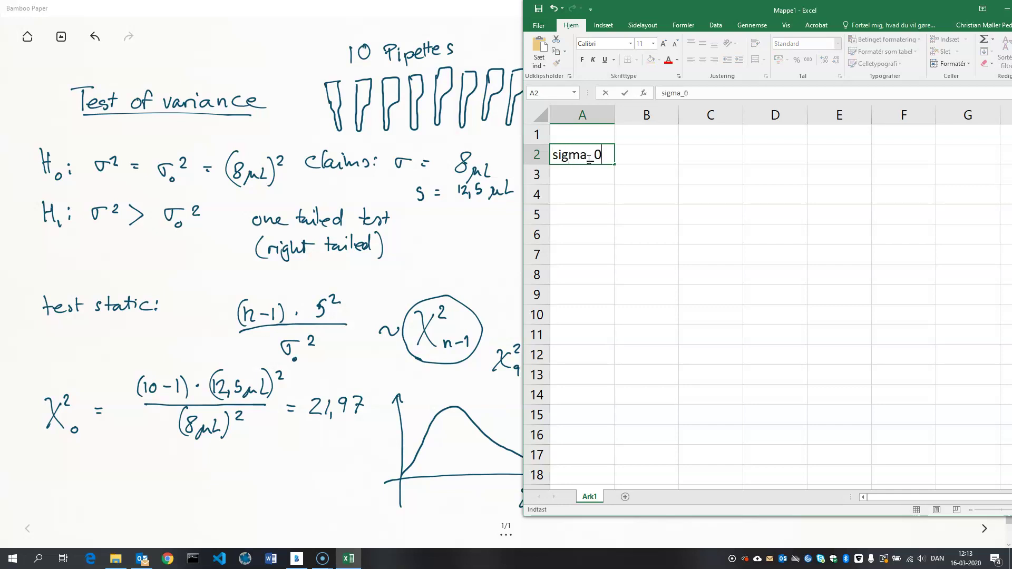
key("Tab")
type("8")
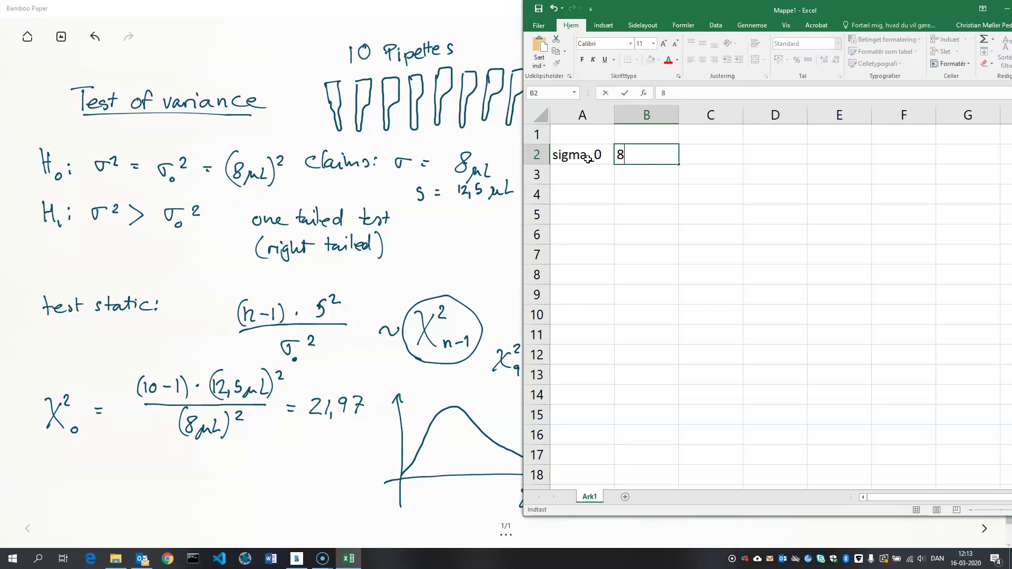
key("Down")
Enter s = 12,5 in row 3 and n = 10 in row 4
key("Left")
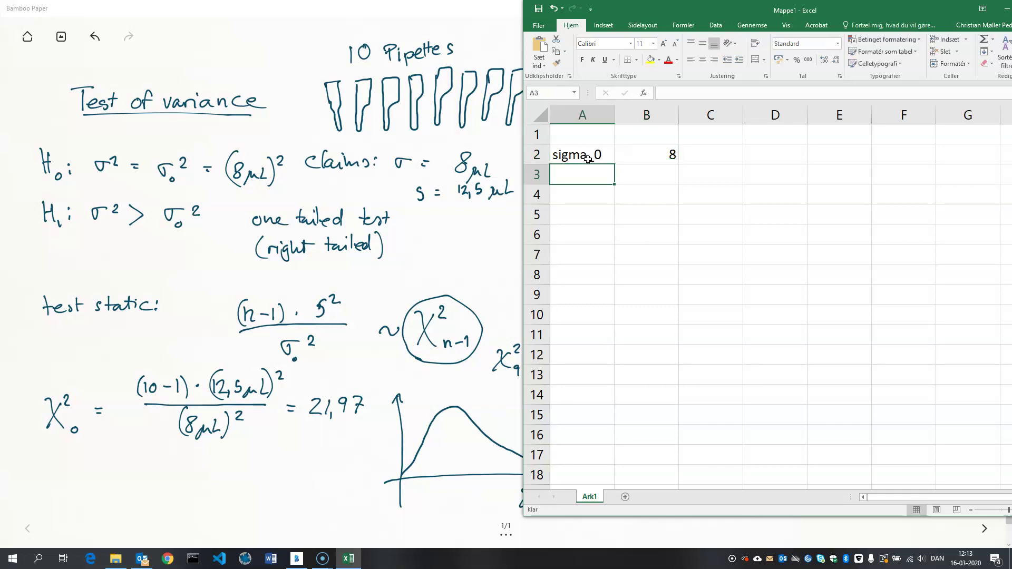
type("s")
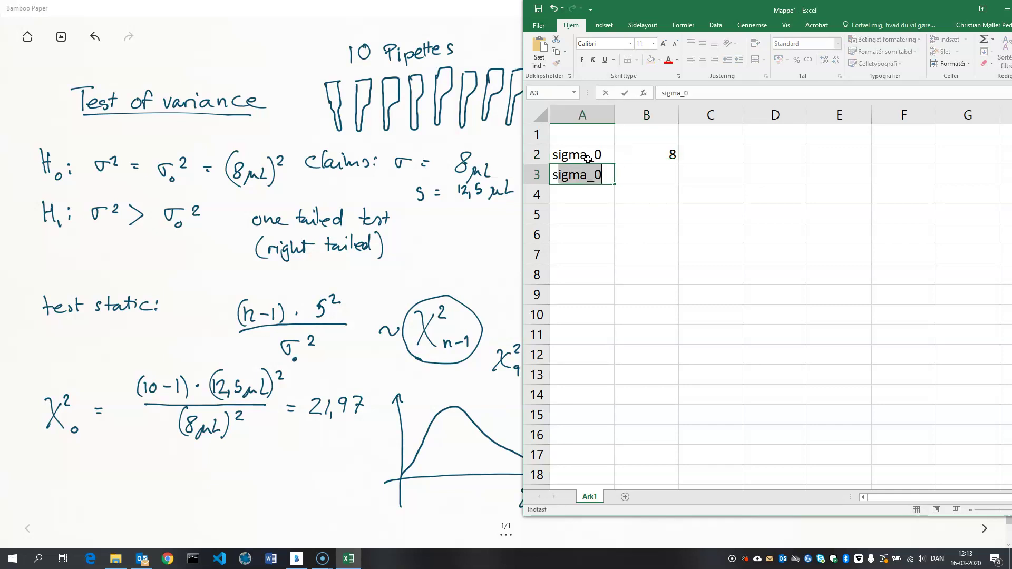
key("Delete")
key("Tab")
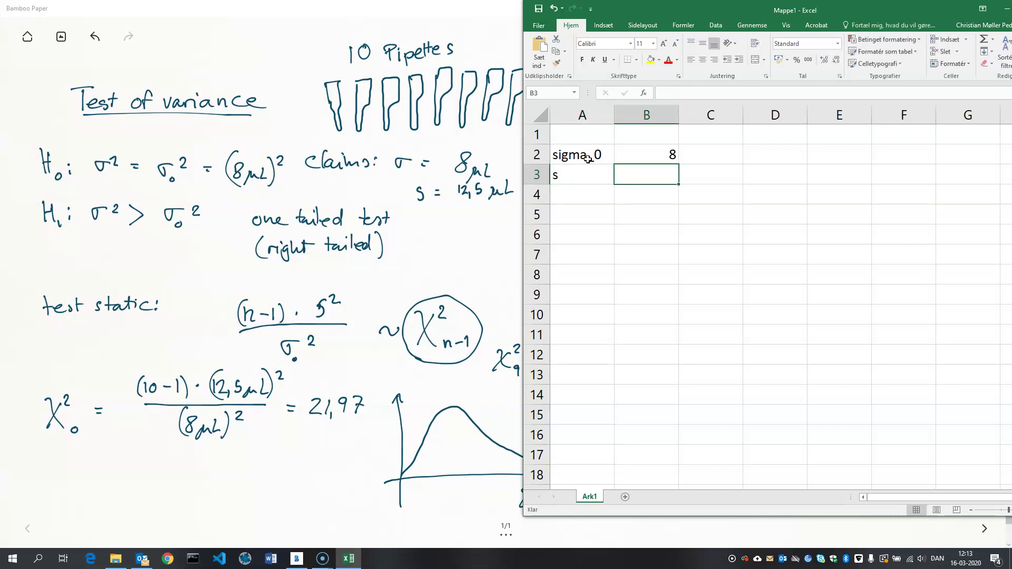
type("12,")
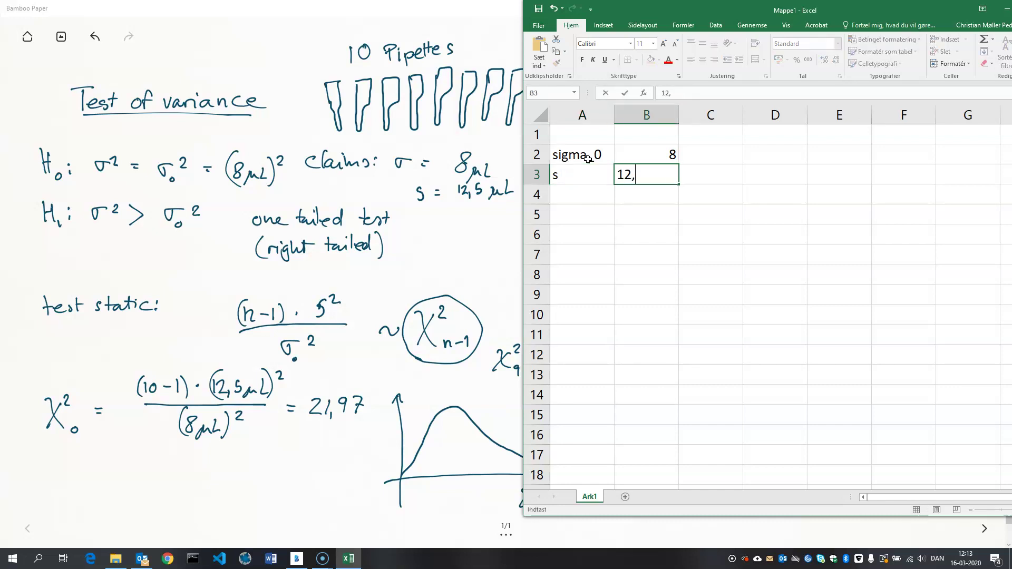
type("5")
key("Return")
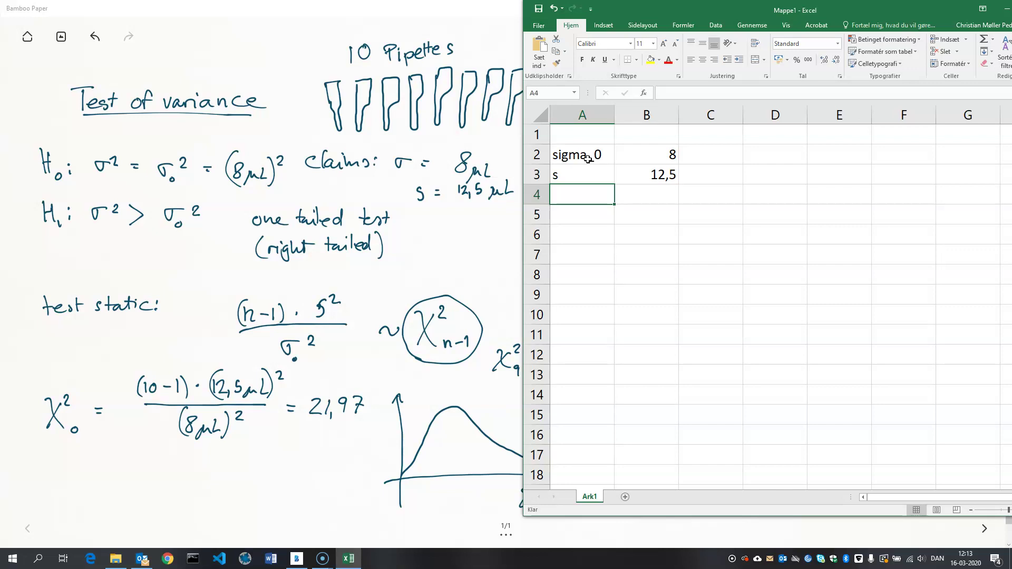
type("n")
key("Tab")
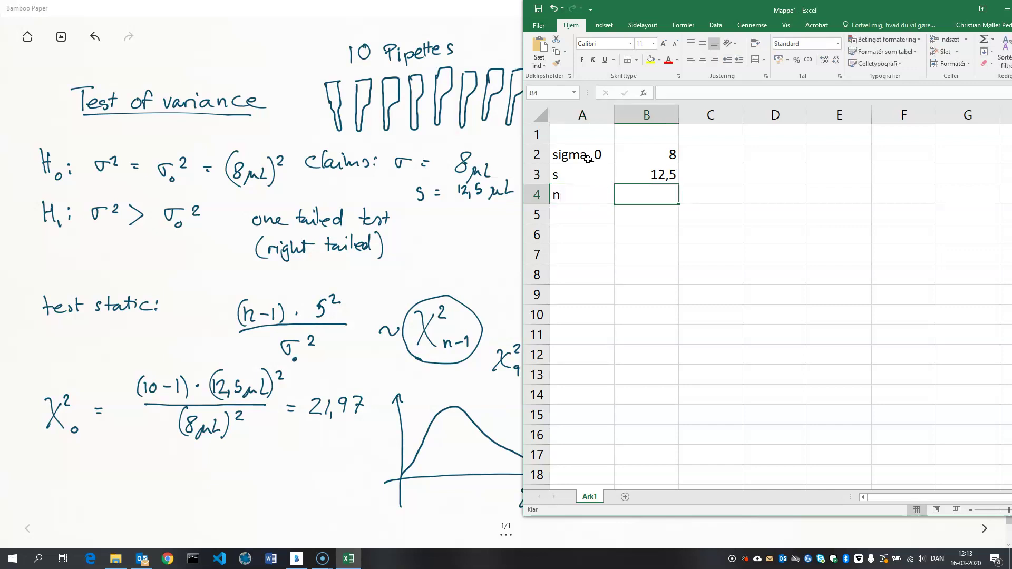
type("10")
key("Return")
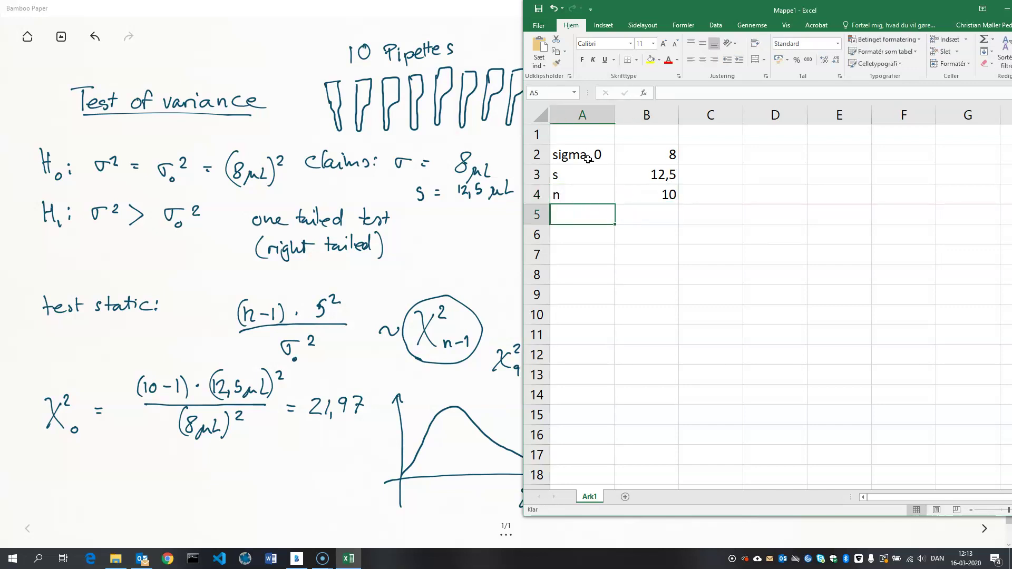
key("Return")
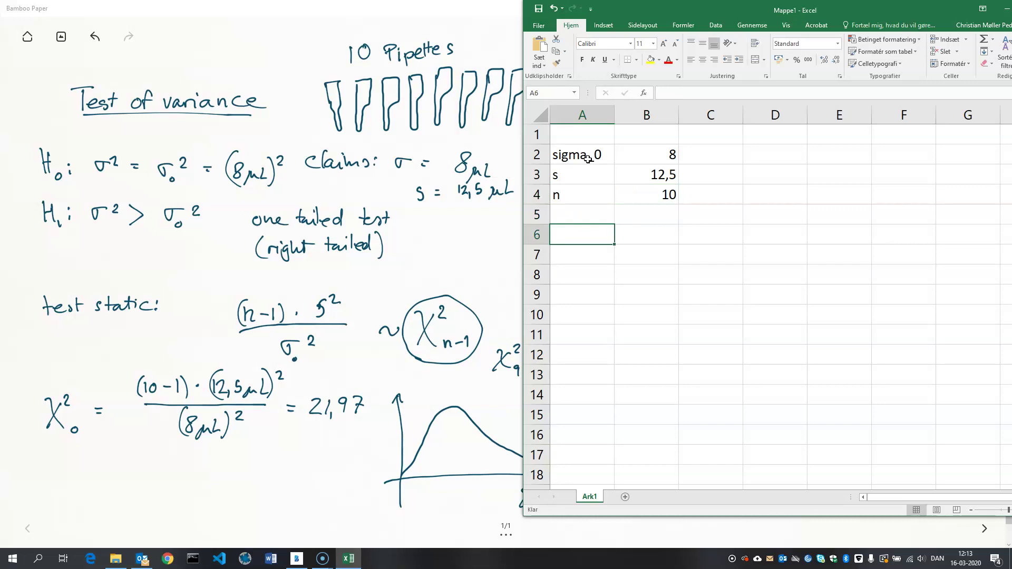
Label A6 as X2 and enter =(B4-1)*B3^2/B2^2 in B6, giving 21,97266
type("X2")
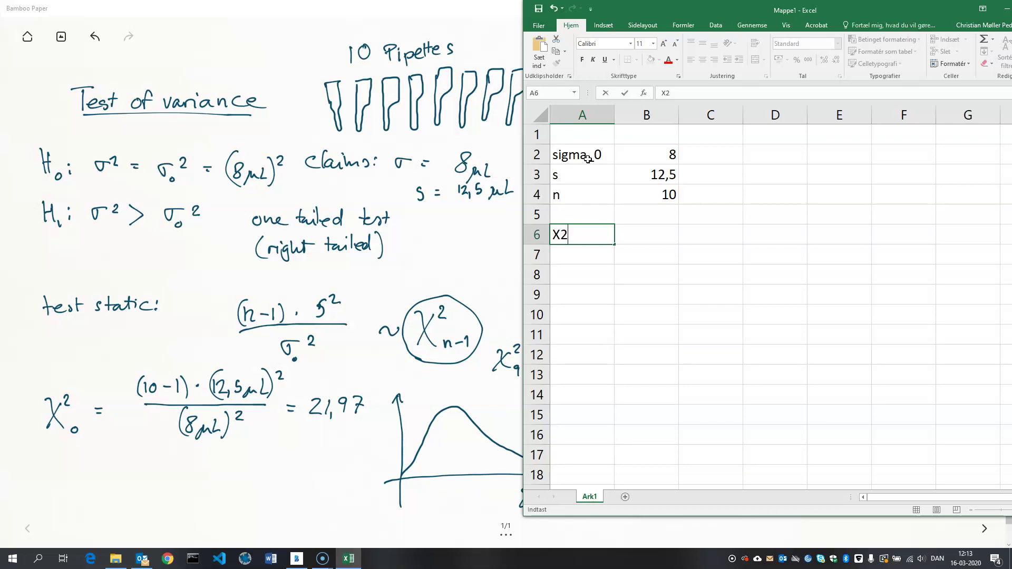
key("Tab")
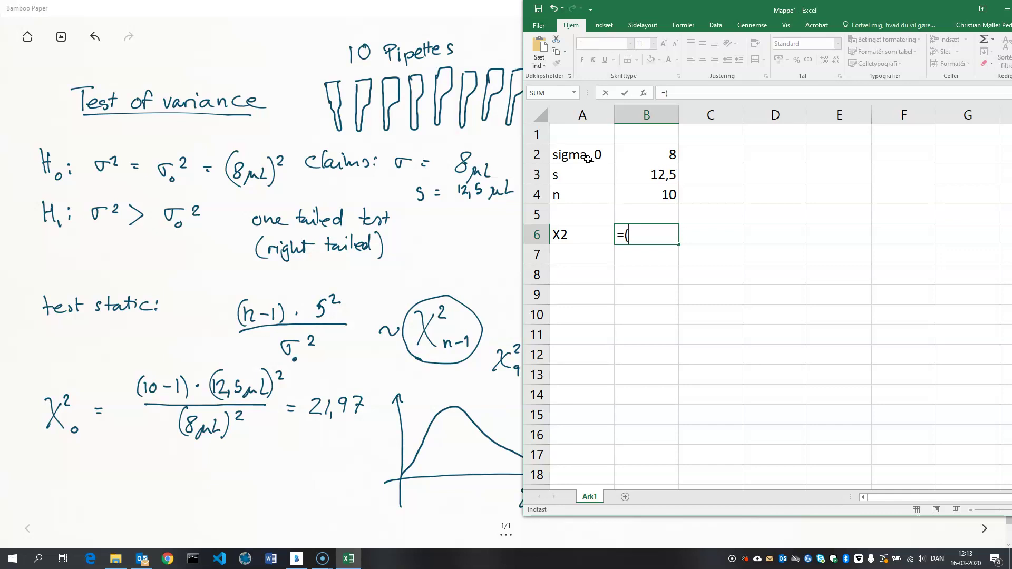
left_click(658, 195)
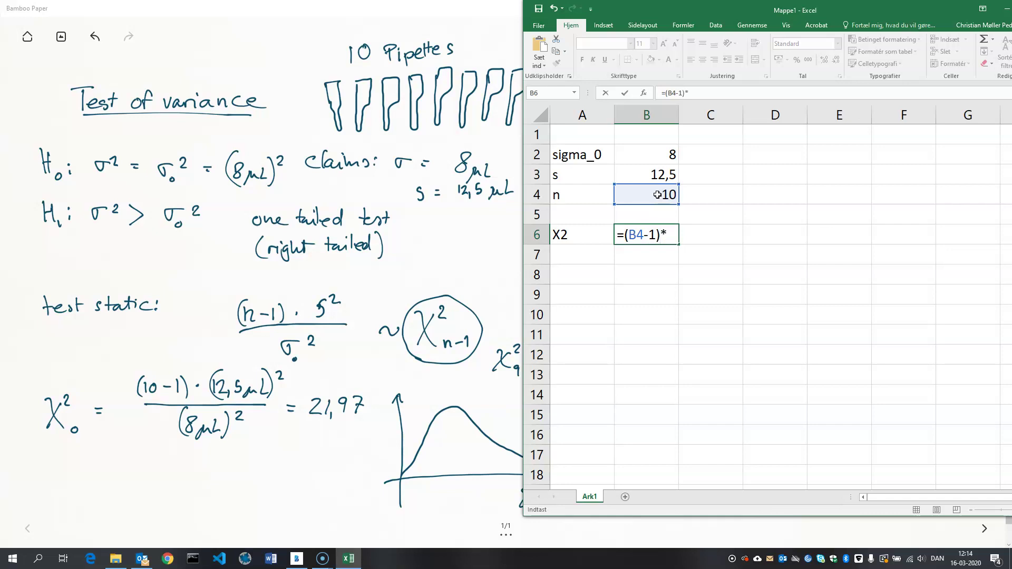
left_click(651, 177)
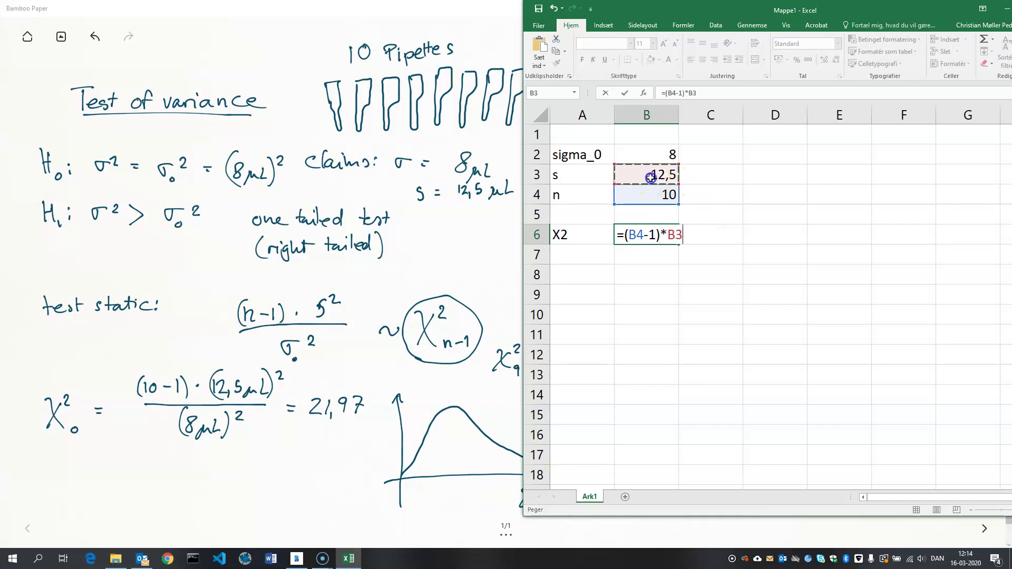
type("^2/")
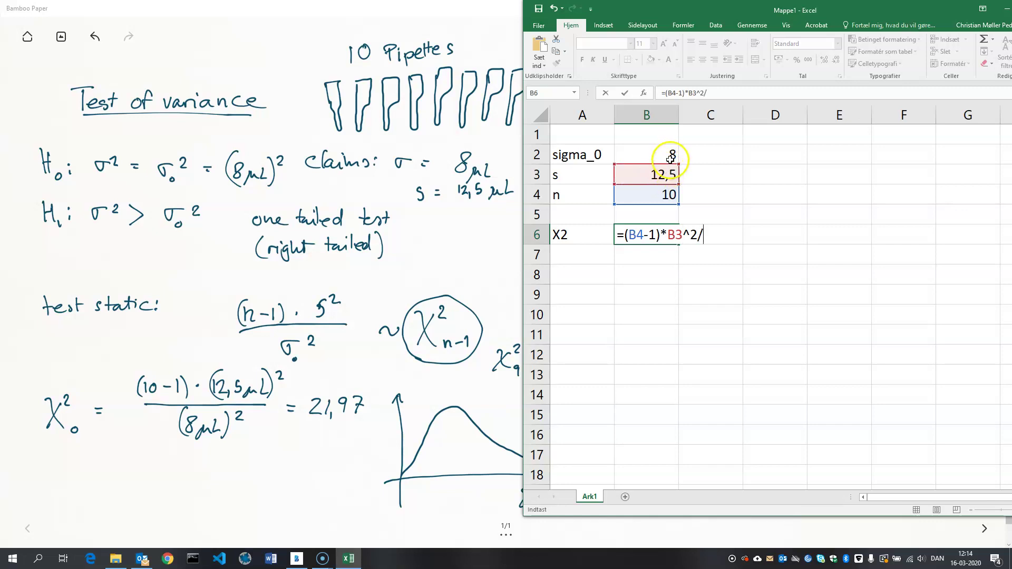
left_click(656, 155)
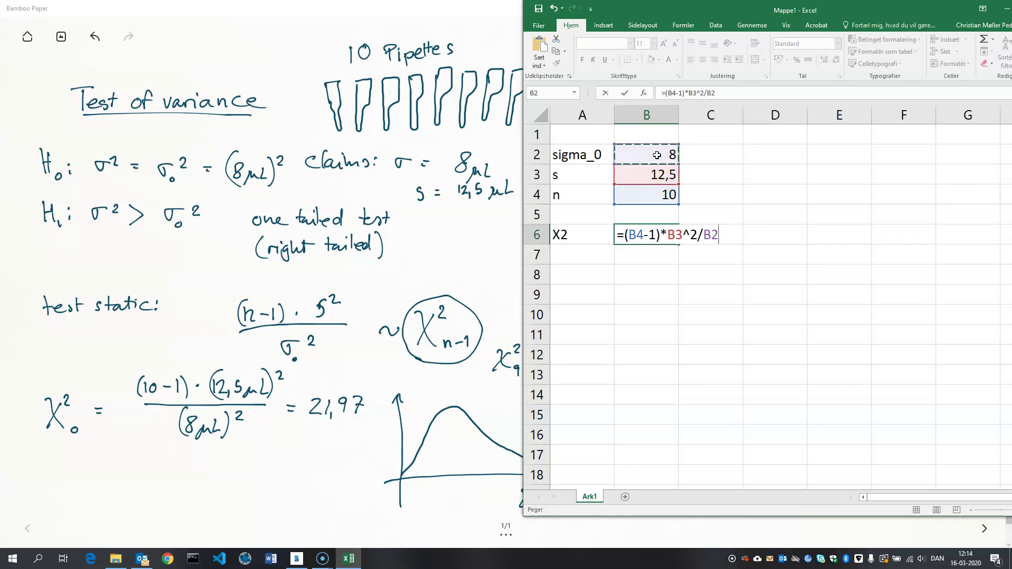
type("^2")
key("Return")
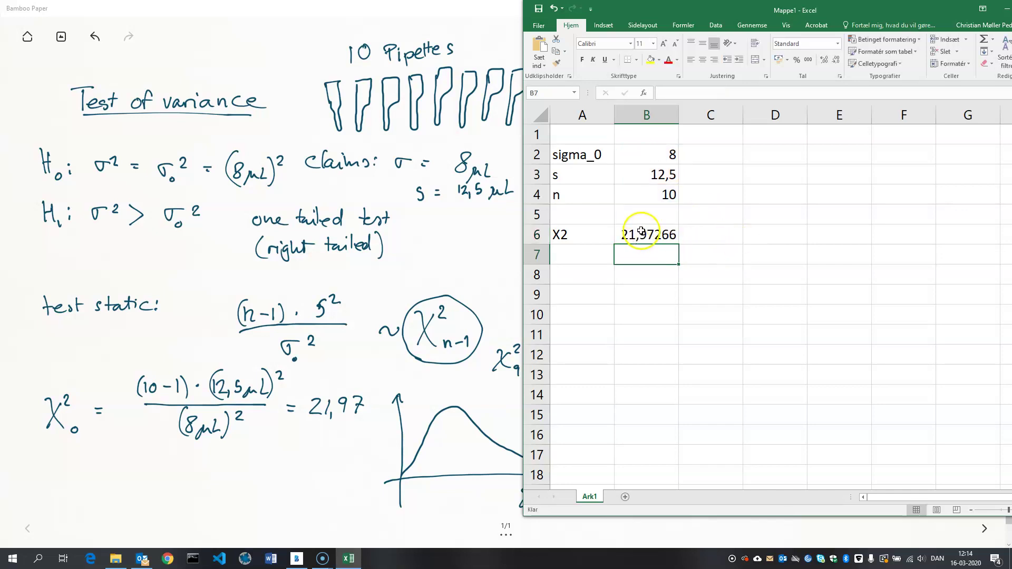
Add the p-value label in A8 and begin its formula in B8
left_click(580, 279)
type("o")
key("BackSpace")
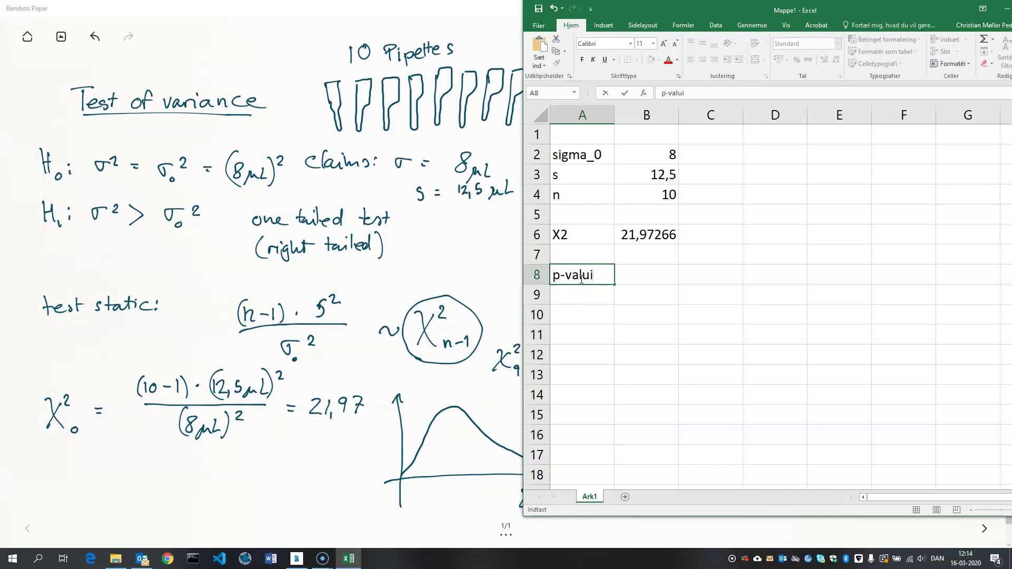
left_click(639, 278)
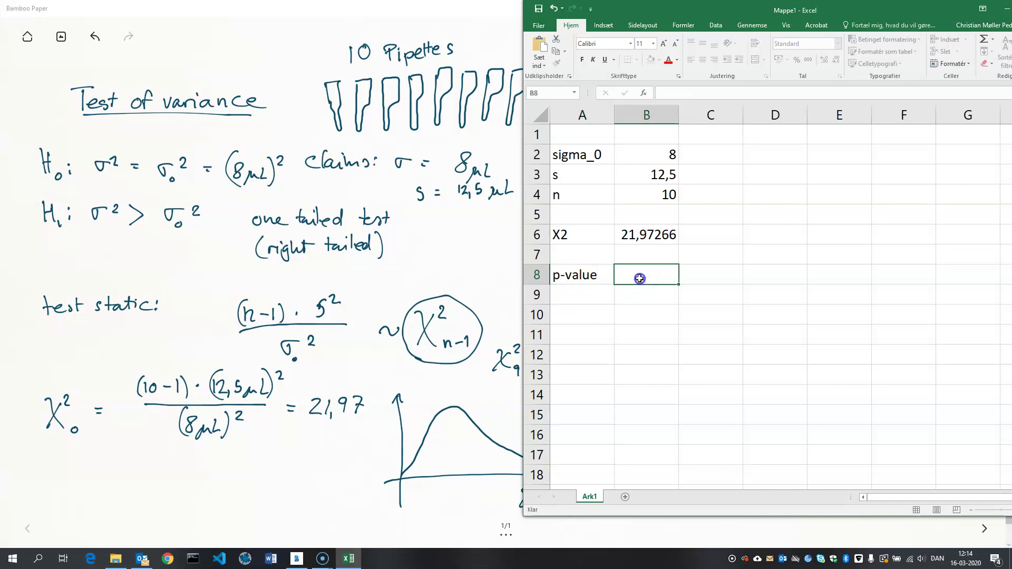
type("=1-")
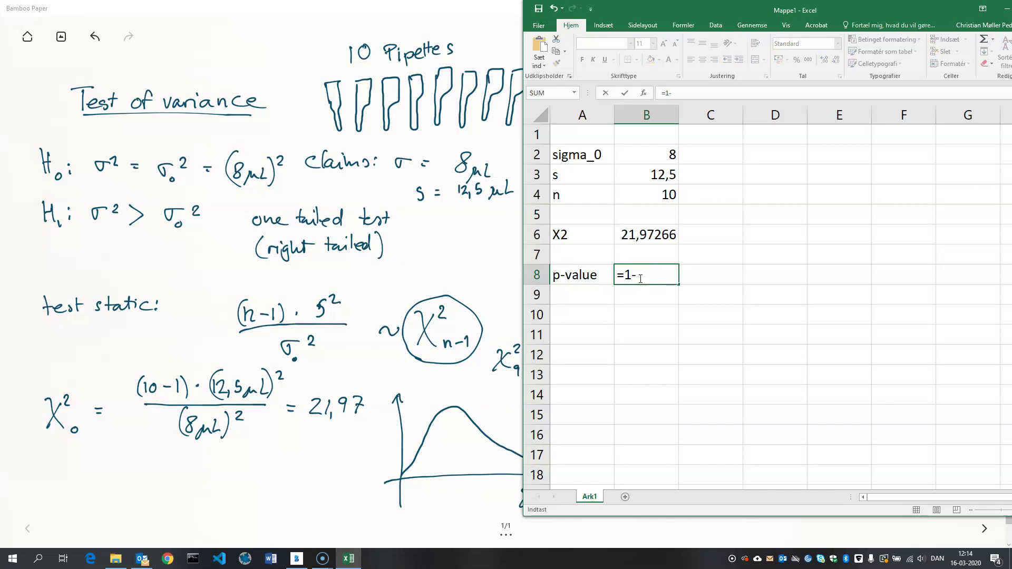
left_click(387, 433)
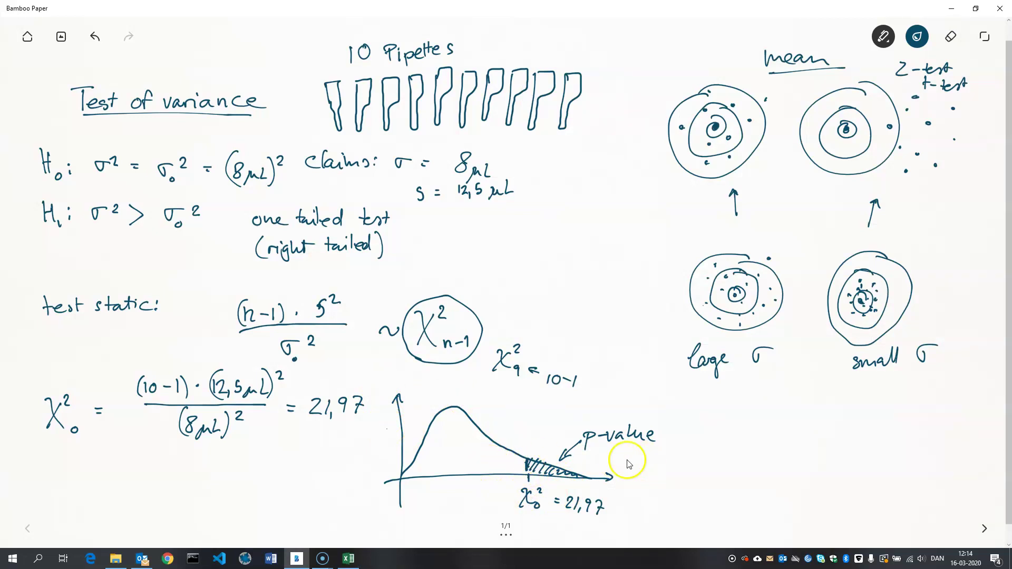
Stipple the area under the chi-square curve up to the test statistic
left_click(479, 463)
left_click(478, 447)
left_click(500, 460)
left_click(439, 469)
left_click(426, 458)
left_click(448, 438)
left_click(449, 422)
left_click(471, 447)
left_click(466, 455)
left_click(458, 469)
left_click(415, 473)
left_click(440, 444)
left_click(473, 452)
left_click(482, 445)
left_click(504, 464)
left_click(495, 449)
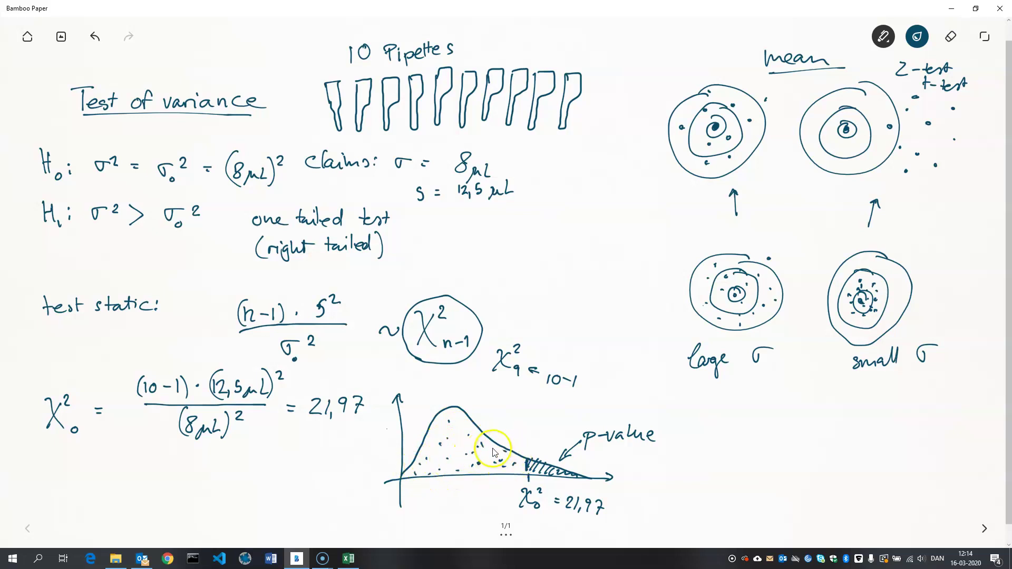
left_click(476, 449)
Draw a pointer line labelled CDF and cross-hatch the p-value tail
left_click_drag(356, 526, 467, 459)
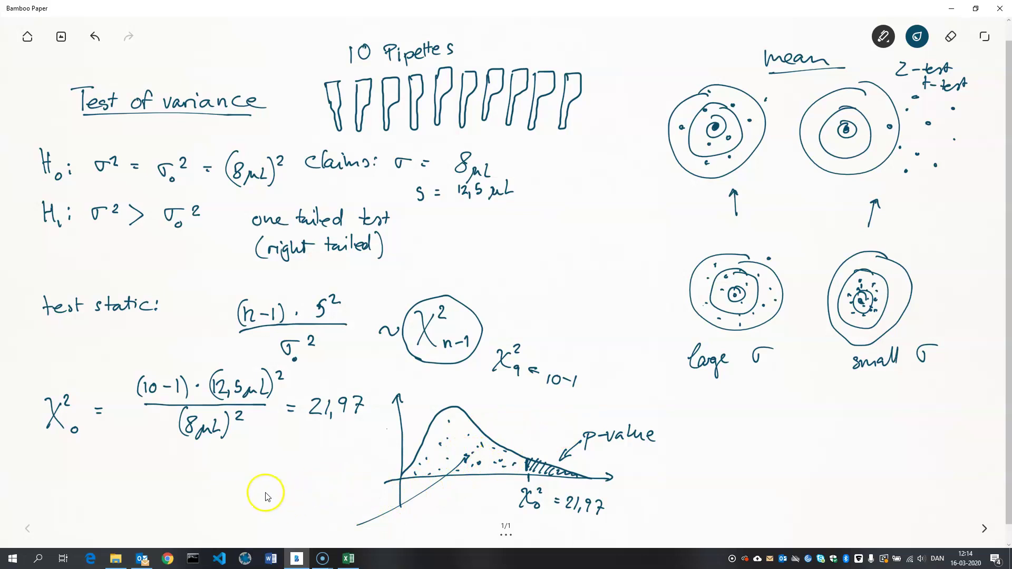
mouse_move(266, 497)
left_mouse_down()
mouse_move(262, 511)
mouse_move(294, 501)
mouse_move(305, 521)
mouse_move(291, 525)
mouse_move(311, 514)
left_mouse_up()
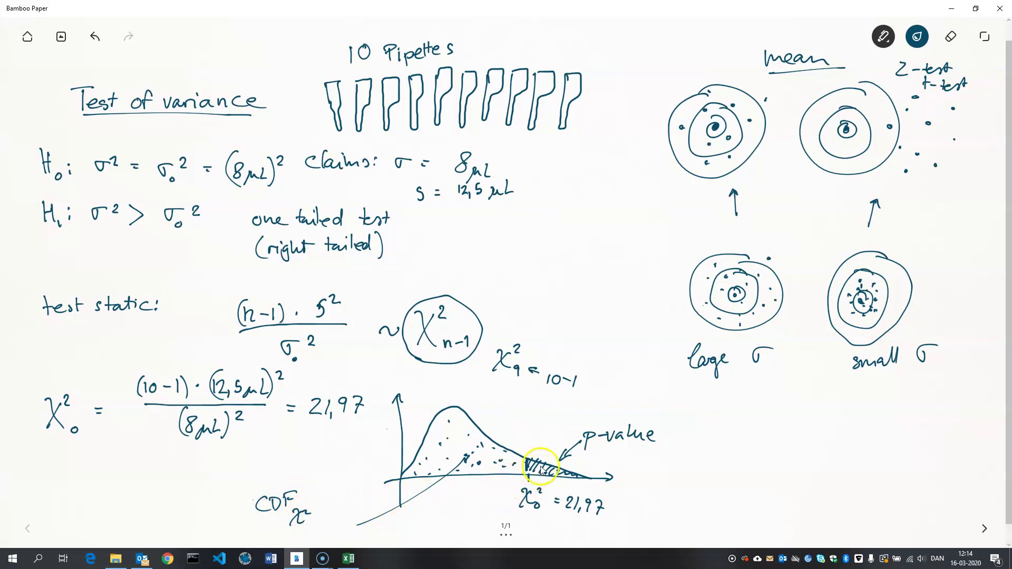
mouse_move(543, 469)
left_mouse_down()
mouse_move(527, 464)
mouse_move(558, 477)
mouse_move(564, 464)
mouse_move(554, 482)
mouse_move(536, 468)
mouse_move(543, 473)
left_mouse_up()
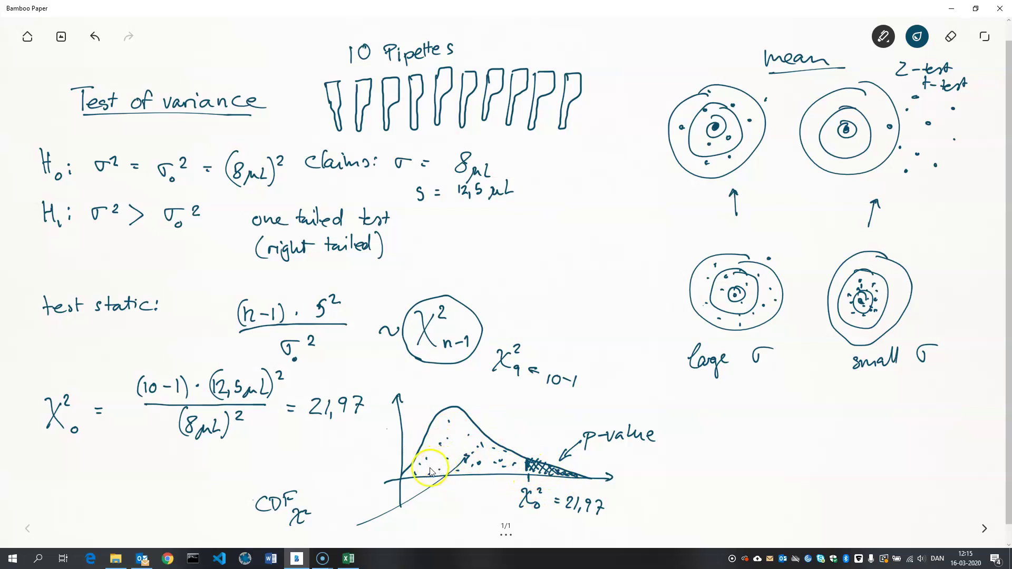
Complete B8 as =1-CHI2.FORDELING(B6;B4-1;sand), returning the p-value 0,008966
left_click(348, 558)
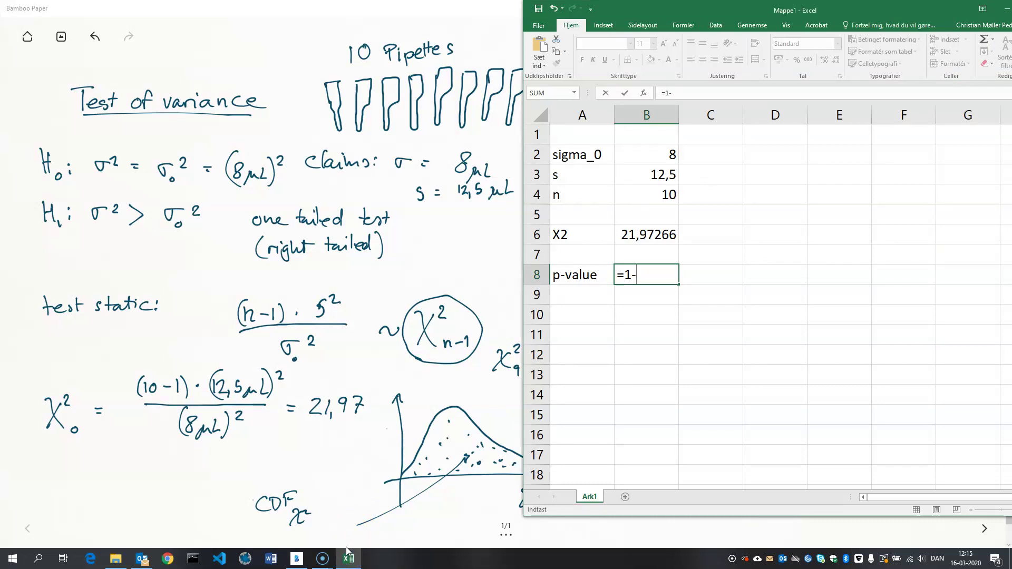
type("chi")
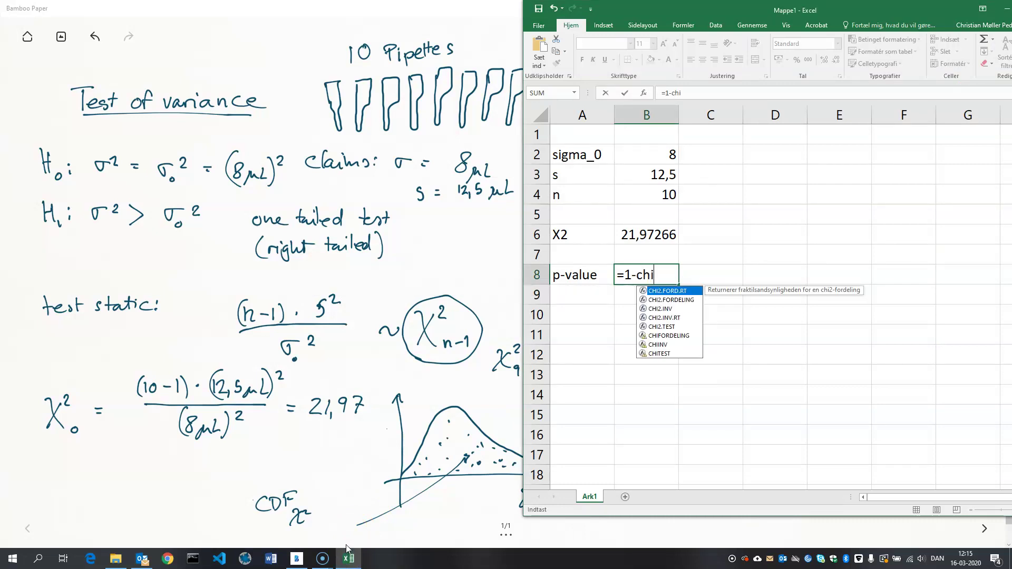
type("2")
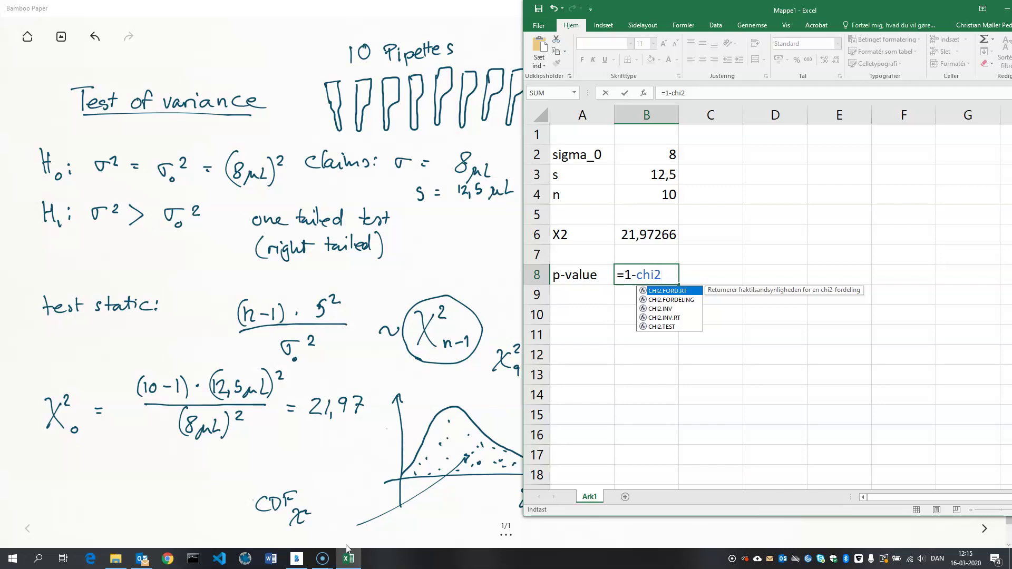
left_click(667, 300)
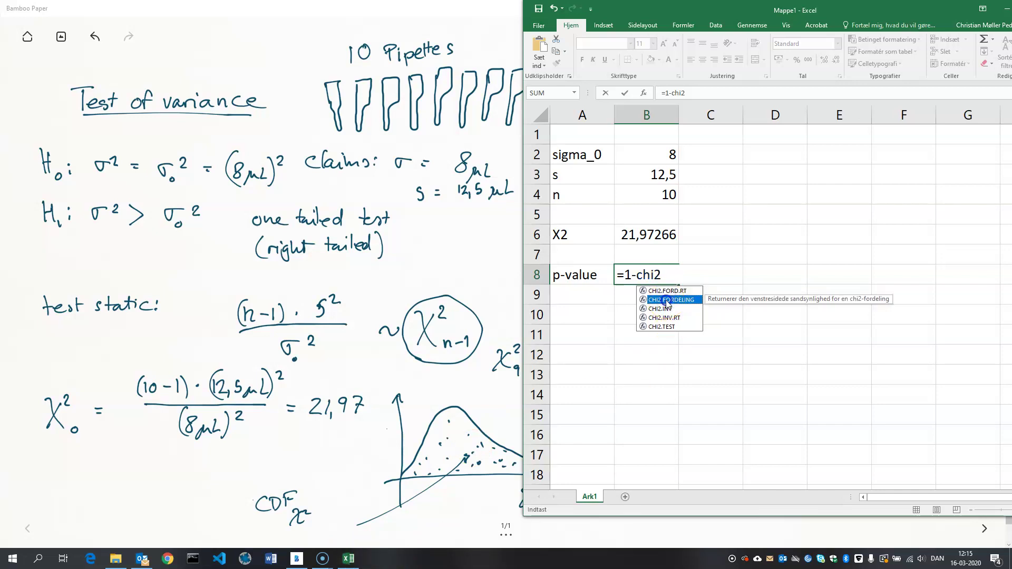
double_click(667, 300)
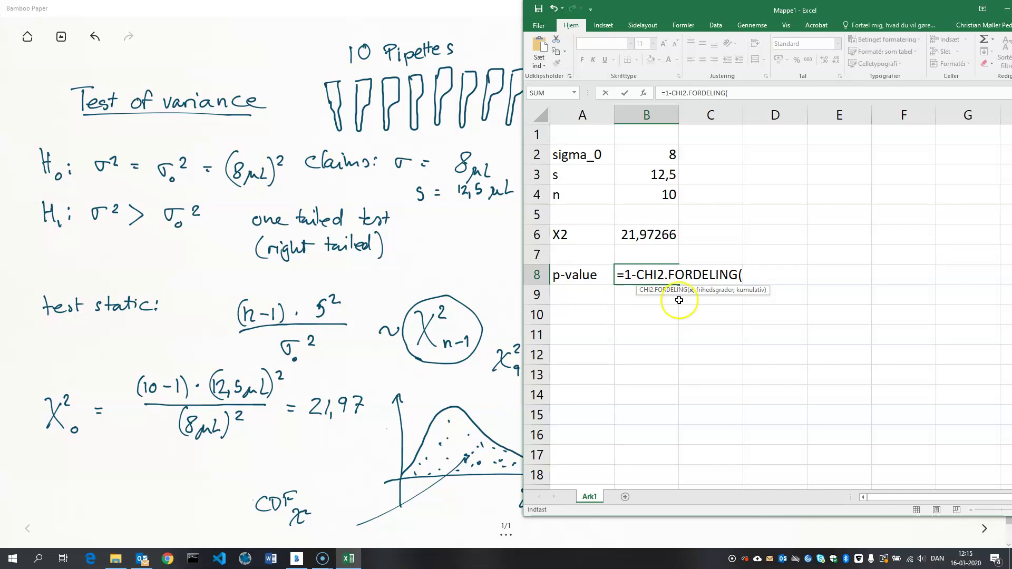
left_click(640, 233)
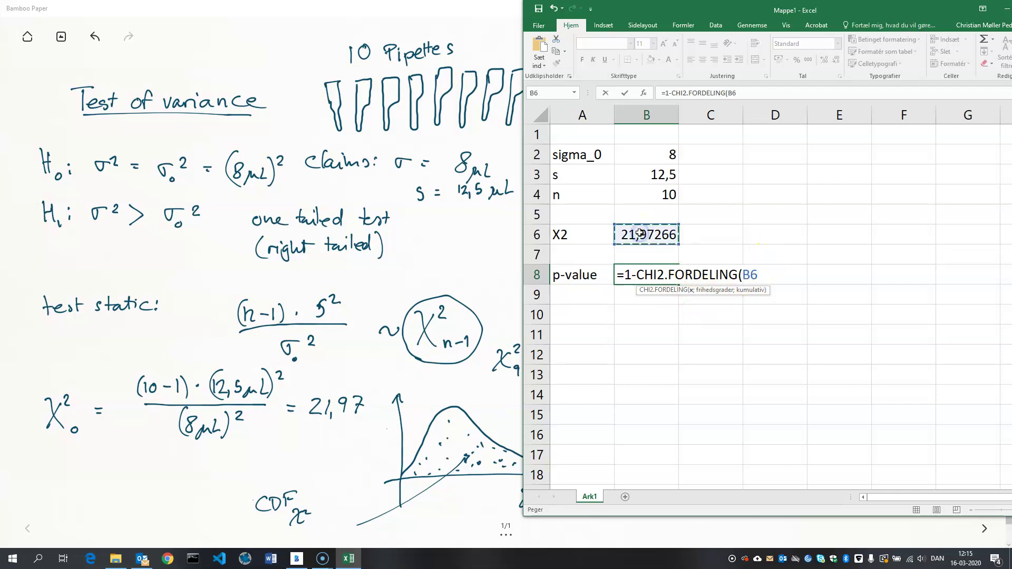
type(";")
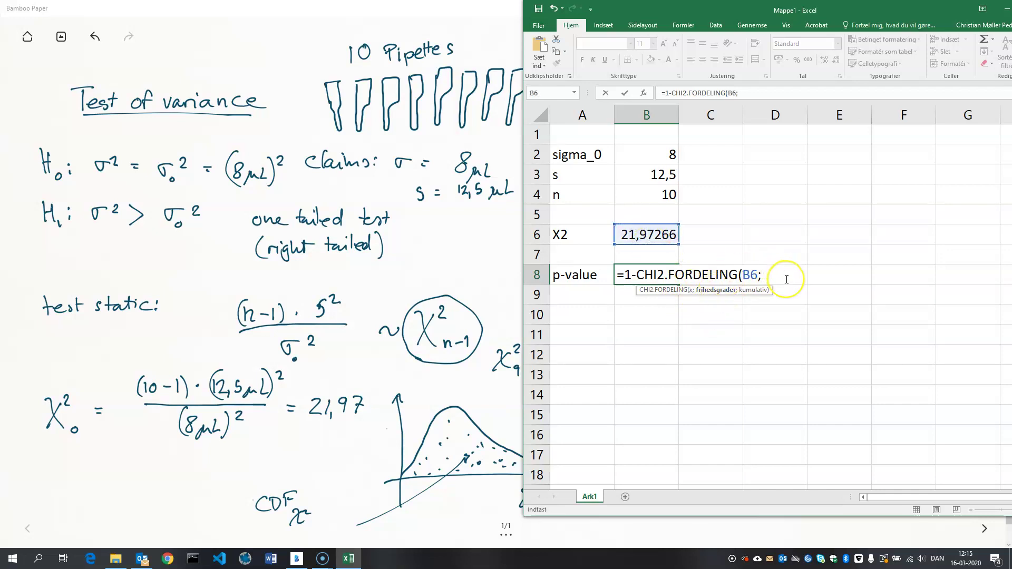
left_click(656, 197)
type("-1")
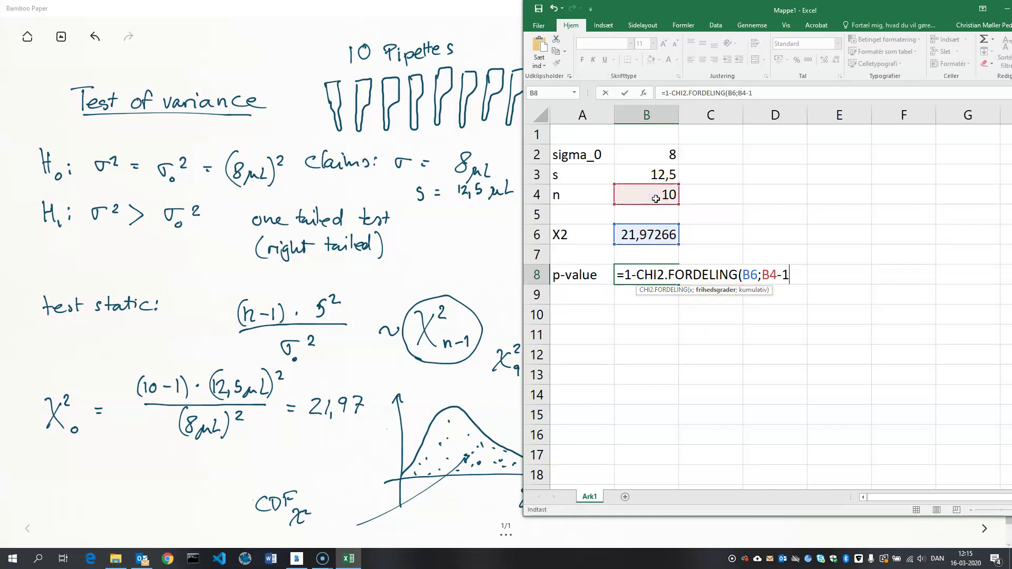
type(";")
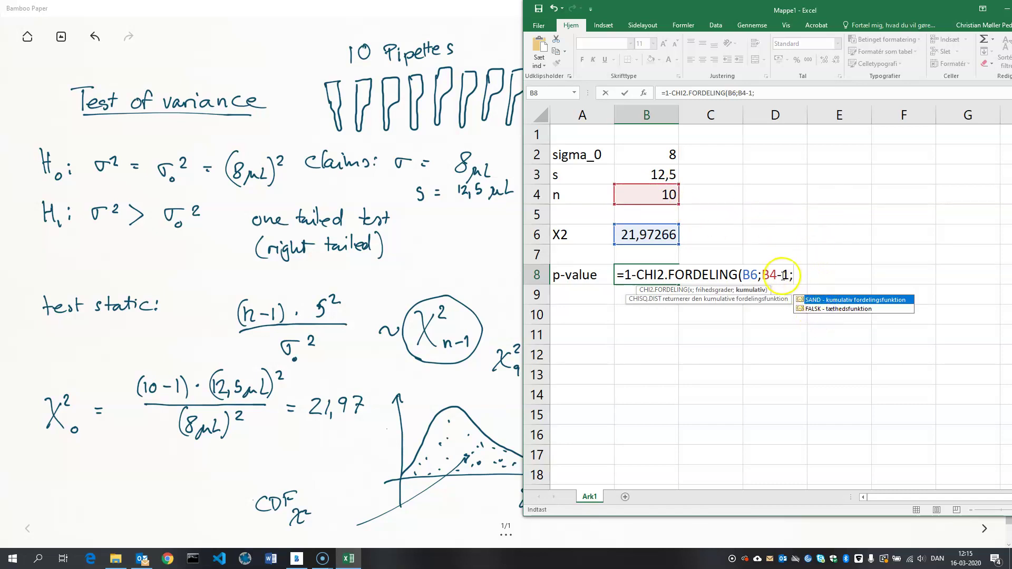
type("sand)")
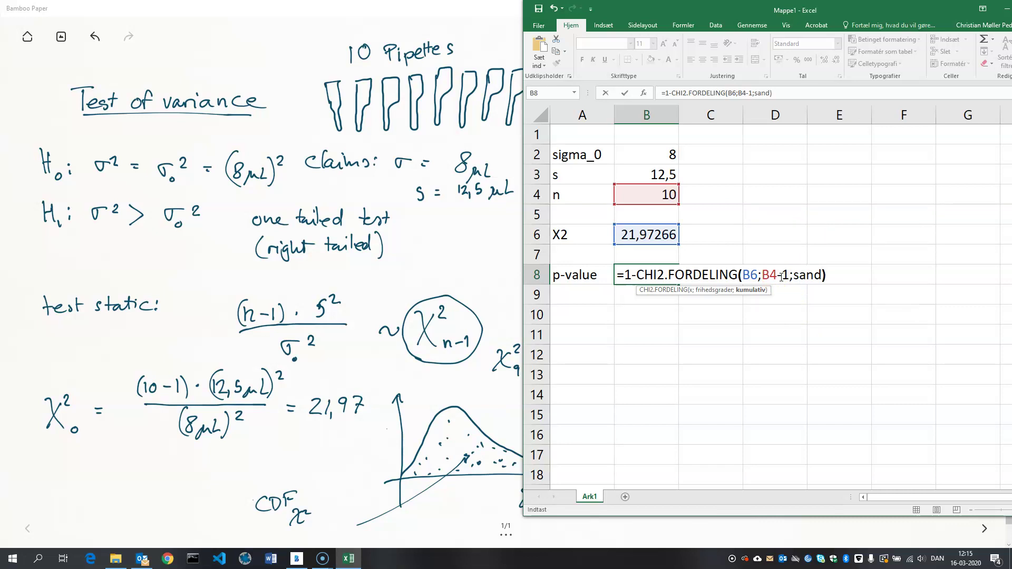
key("Return")
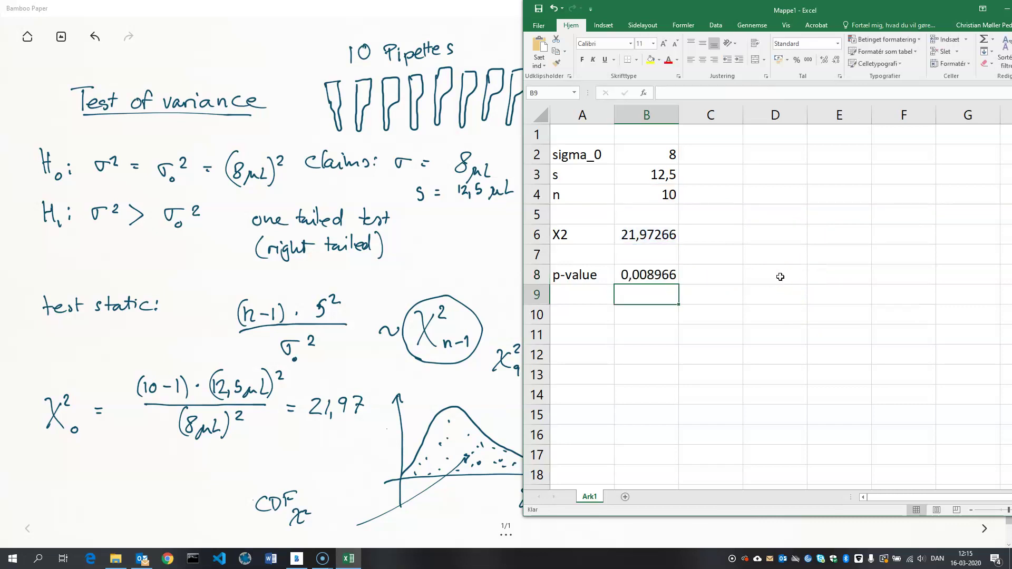
Write 'alpha=5%' in A10 and '>>>reject H0 because pvalue<alpha' in B10
left_click(636, 292)
left_click(590, 315)
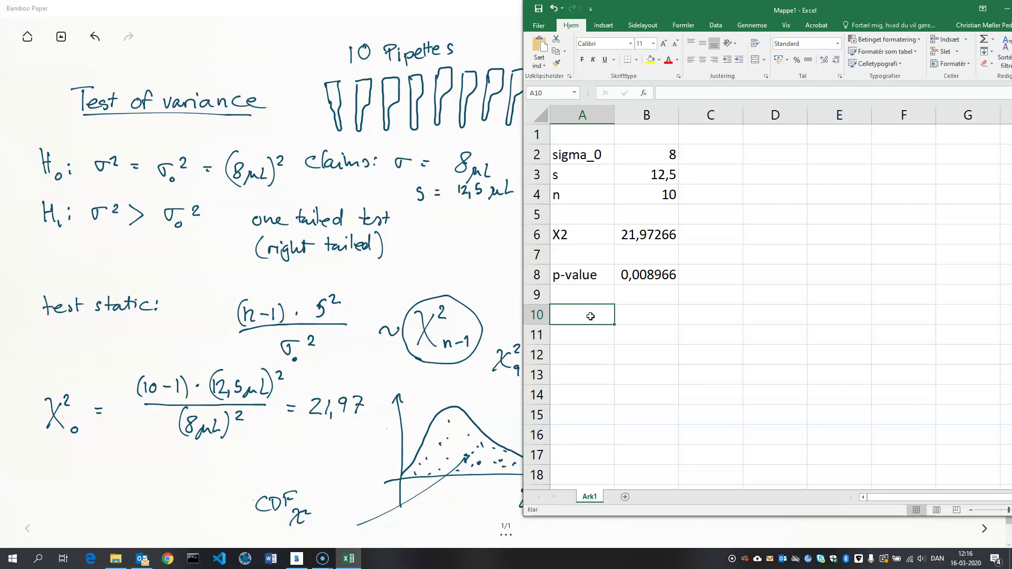
type("al")
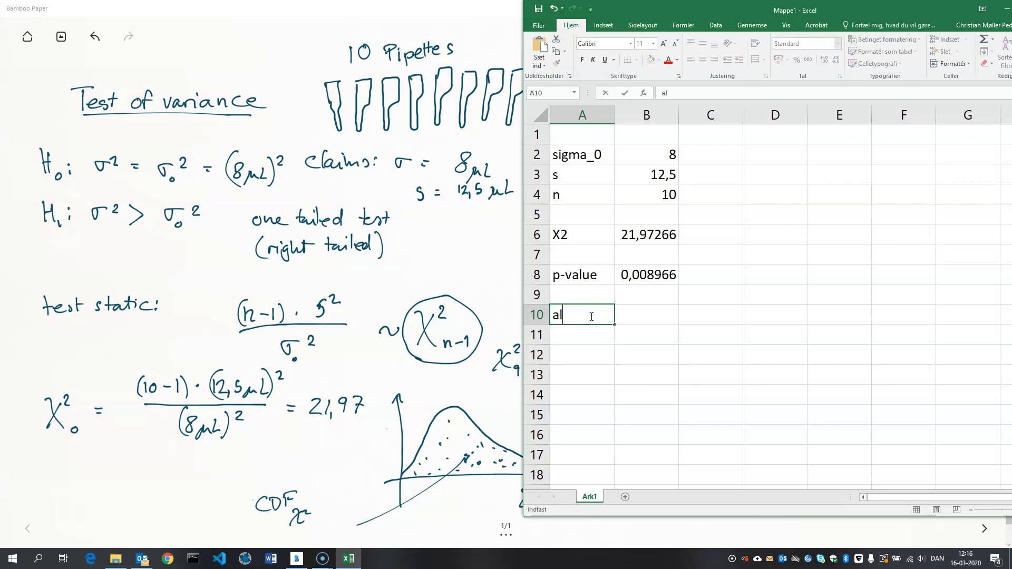
type("pha=5%")
key("Tab")
type(">")
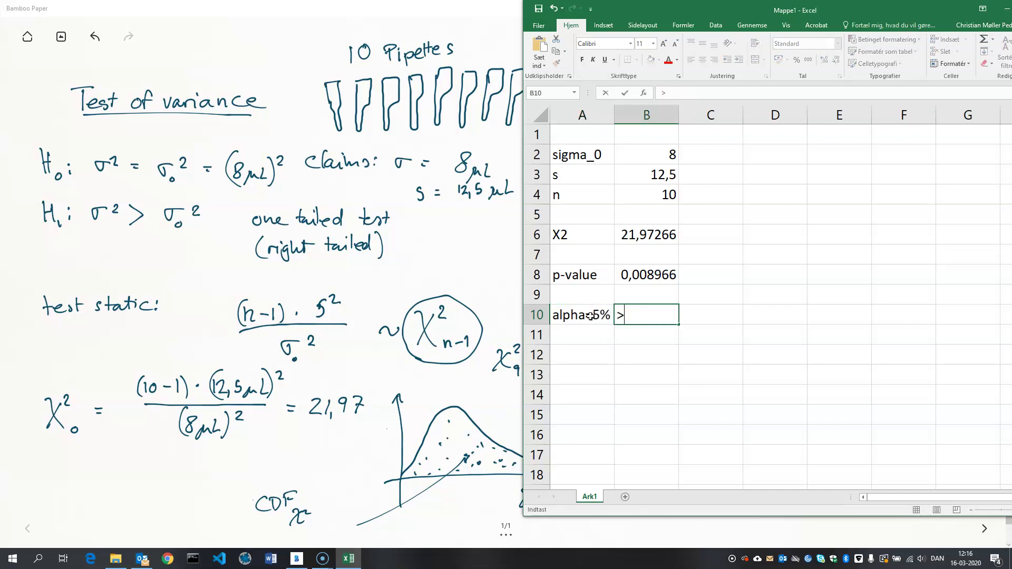
type(">>reject H0")
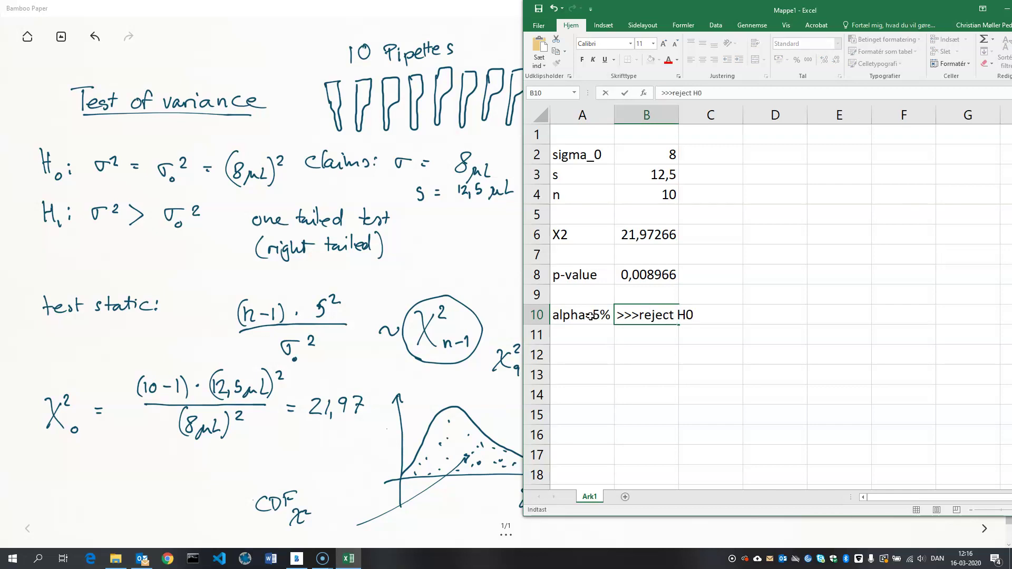
type(" because pvalue<")
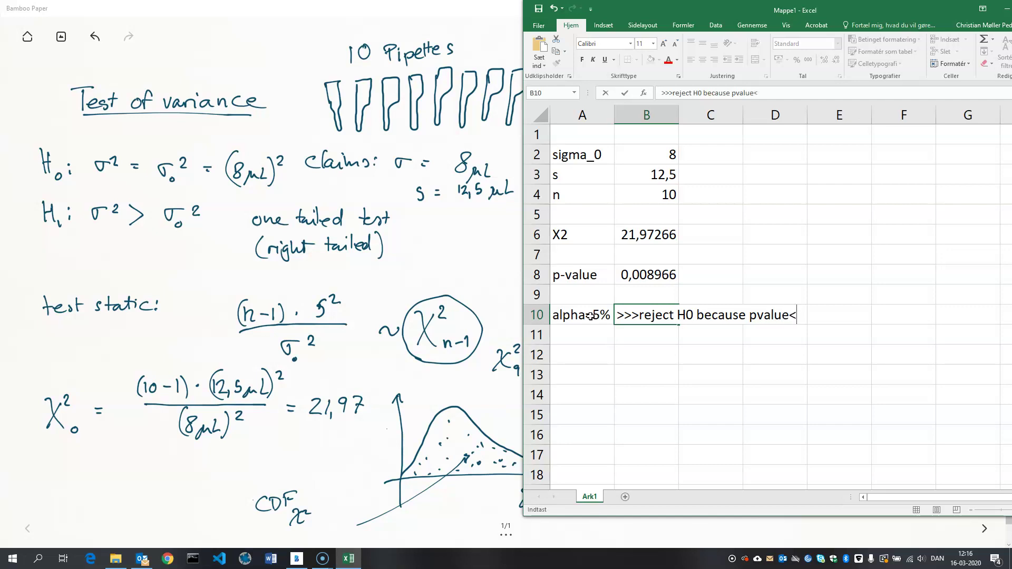
type("alpha")
left_click(721, 333)
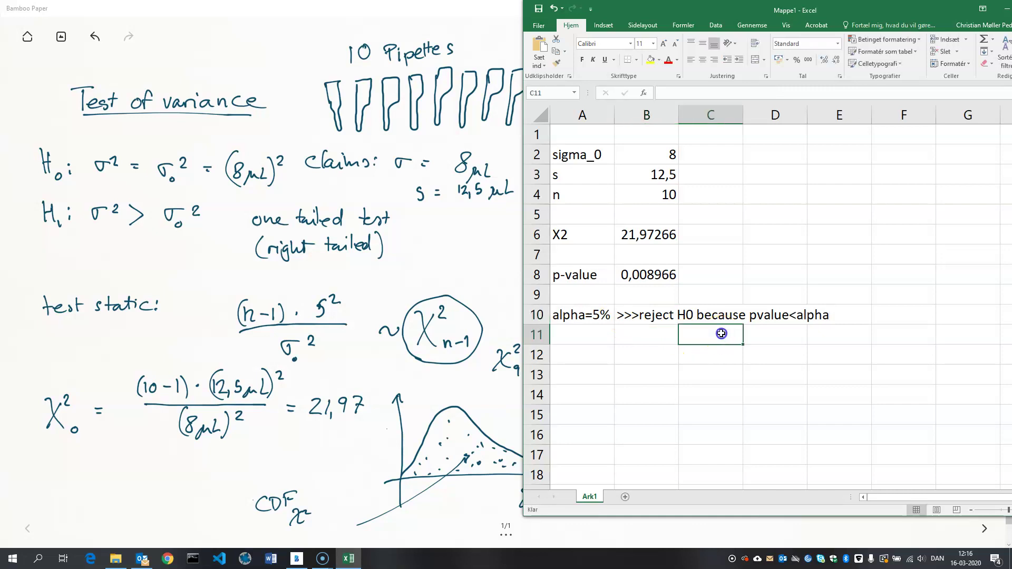